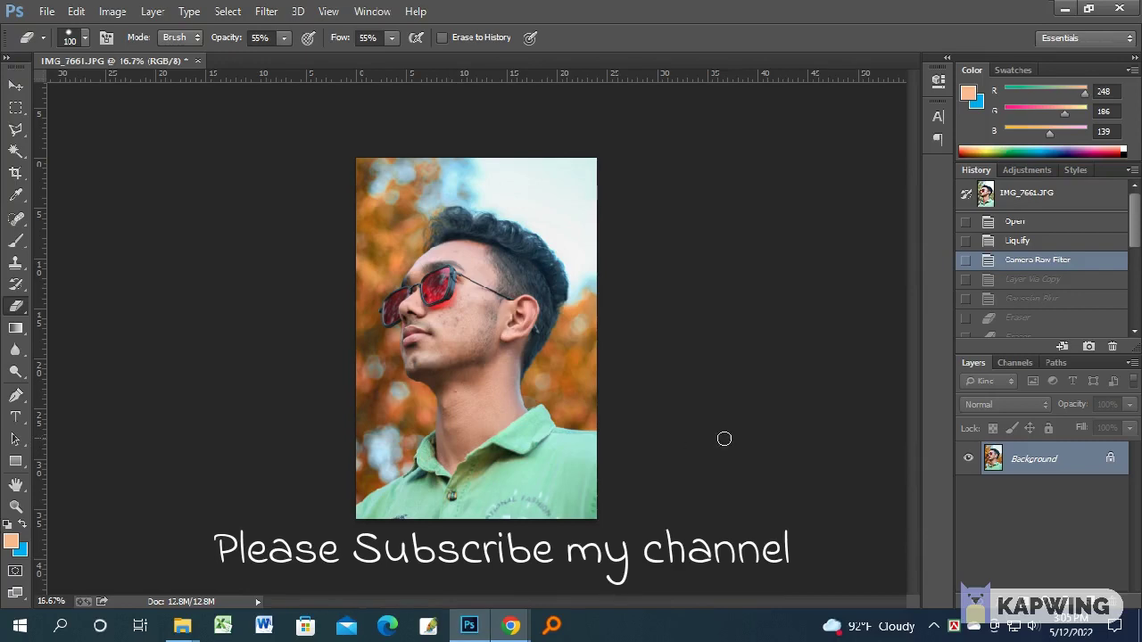
Duplicate the Background layer and apply Portraiture with the Smoothing: High preset.
{"action": "mouse_move", "coordinate": [1044, 459]}
{"action": "left_mouse_down"}
{"action": "mouse_move", "coordinate": [1043, 593]}
{"action": "mouse_move", "coordinate": [1093, 596]}
{"action": "left_mouse_up"}
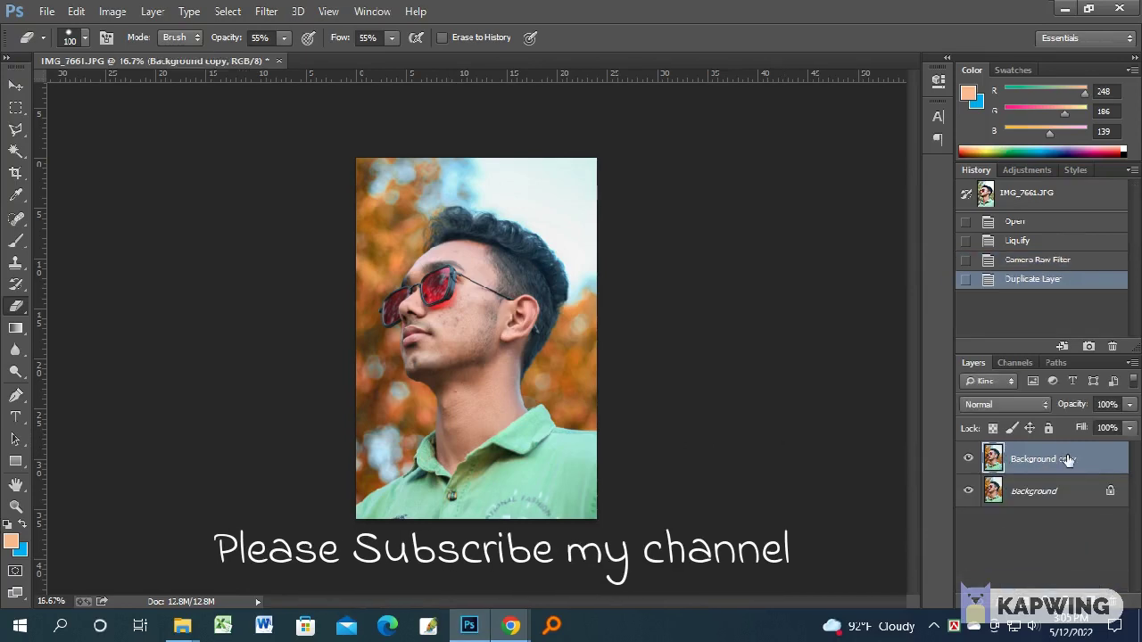
{"action": "left_click", "coordinate": [266, 11]}
{"action": "mouse_move", "coordinate": [294, 363]}
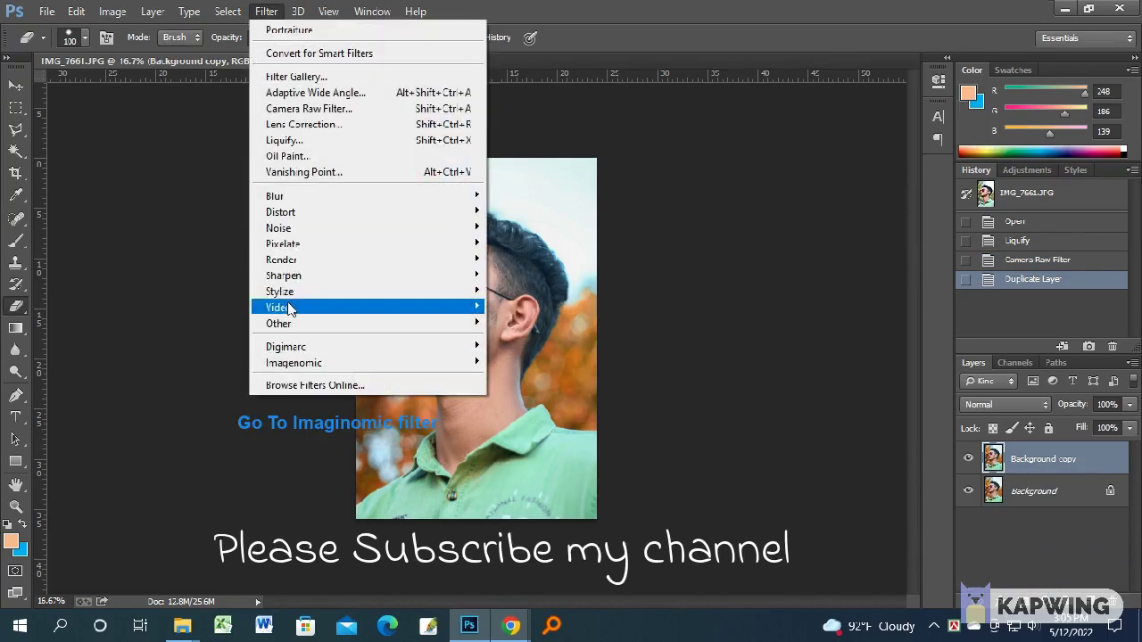
{"action": "left_click", "coordinate": [525, 362]}
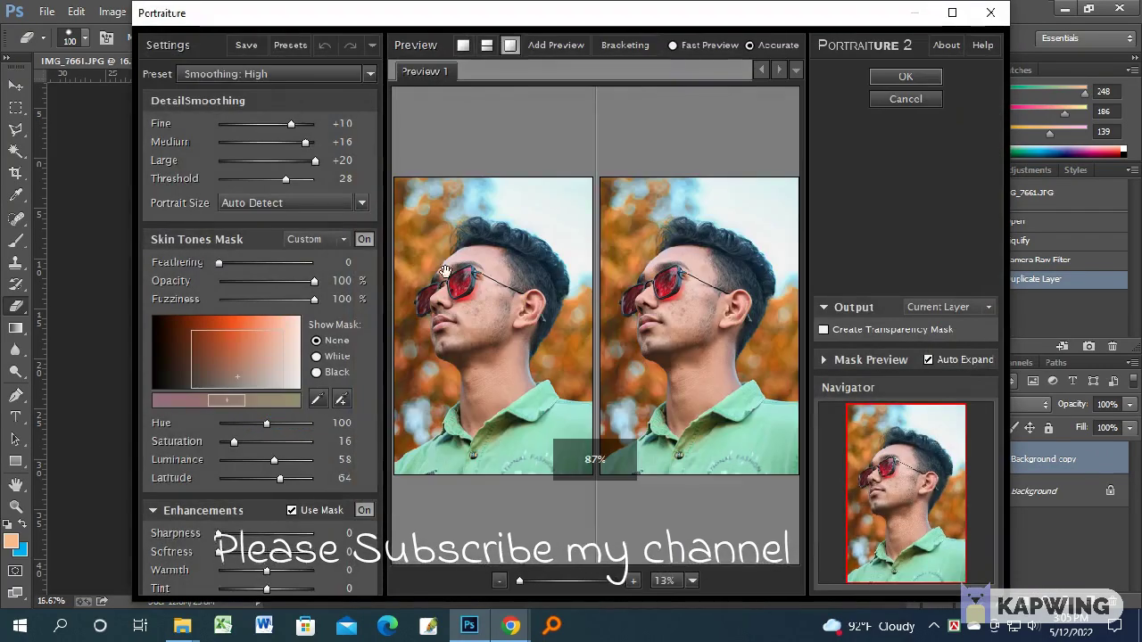
{"action": "left_click", "coordinate": [263, 75]}
{"action": "left_click", "coordinate": [273, 280]}
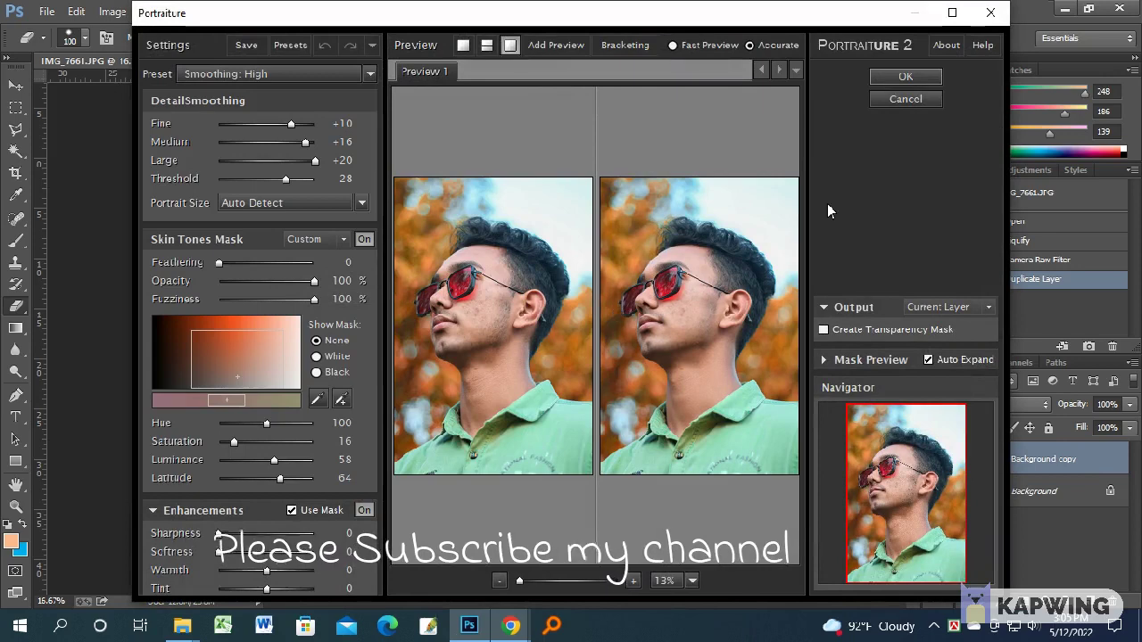
{"action": "left_click", "coordinate": [893, 76]}
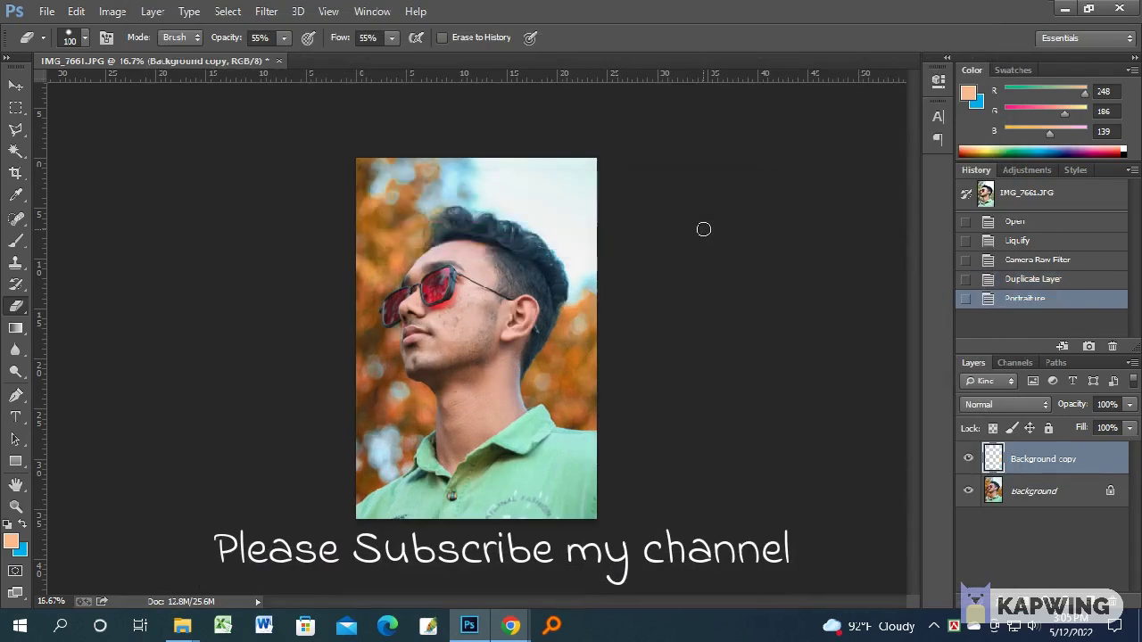
Zoom in on the face and pick the Spot Healing Brush at size 80.
{"action": "key", "text": "ctrl+plus"}
{"action": "key", "text": "ctrl+plus"}
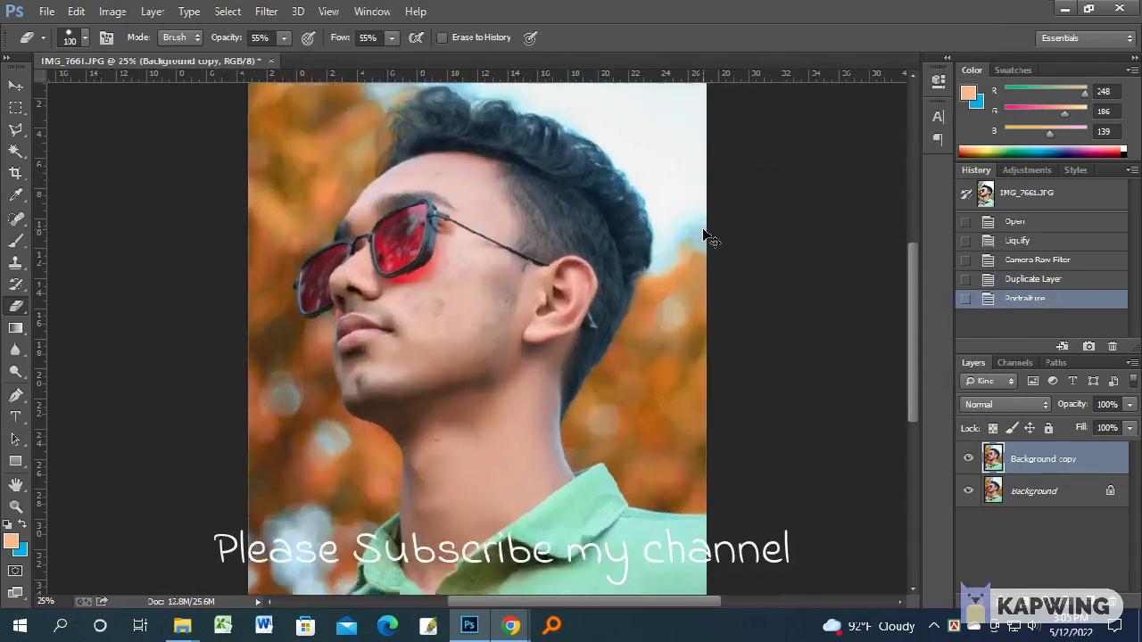
{"action": "left_click_drag", "start_coordinate": [689, 261], "coordinate": [691, 275]}
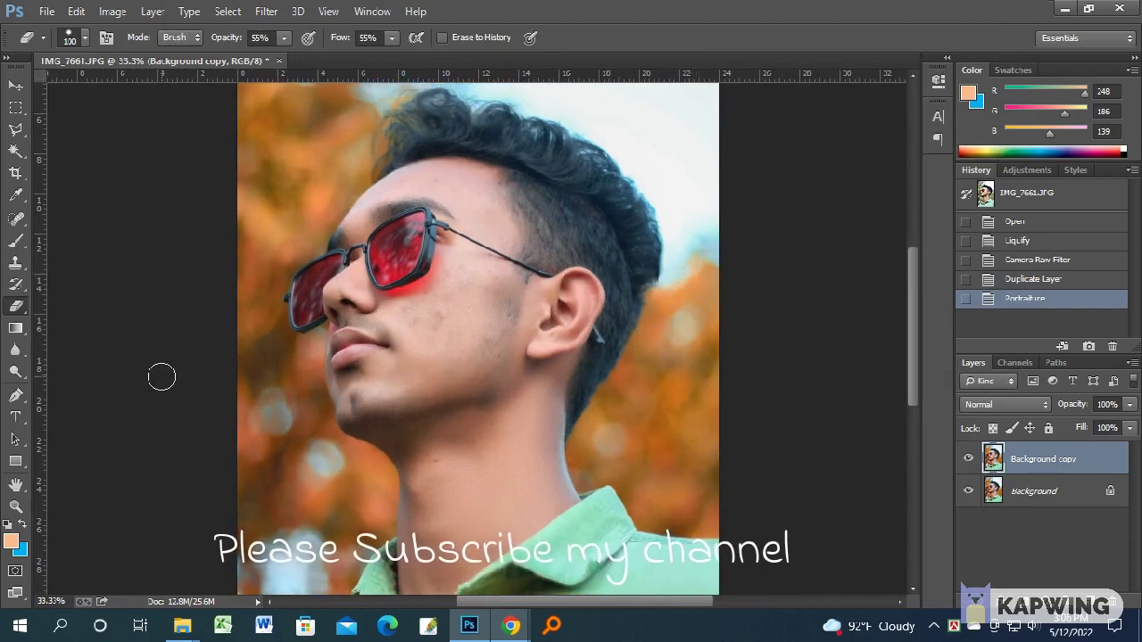
{"action": "left_click", "coordinate": [16, 242]}
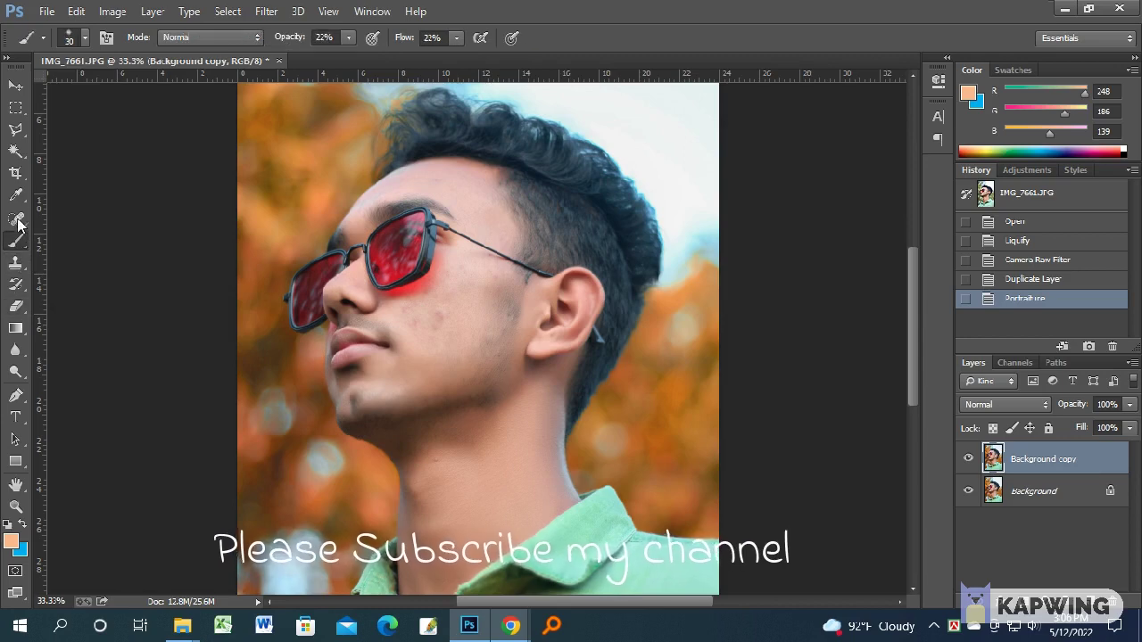
{"action": "left_click", "coordinate": [17, 221]}
{"action": "scroll", "coordinate": [469, 303], "scroll_direction": "up", "scroll_amount": 1}
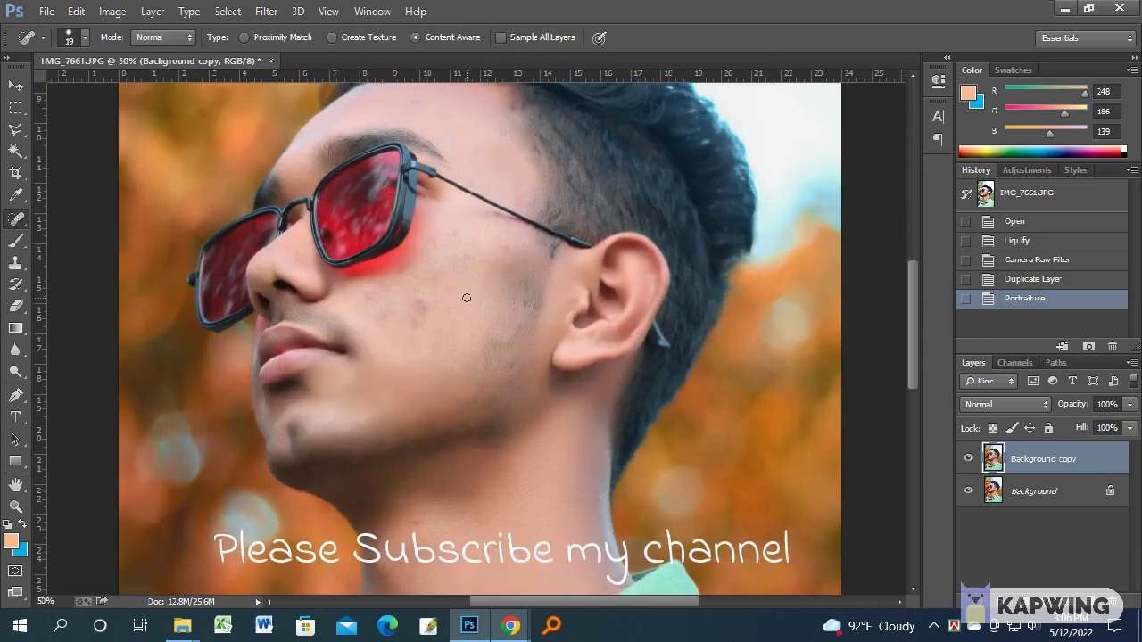
{"action": "key", "text": "bracketright"}
Heal the blemishes on the cheek and face.
{"action": "left_click", "coordinate": [419, 308]}
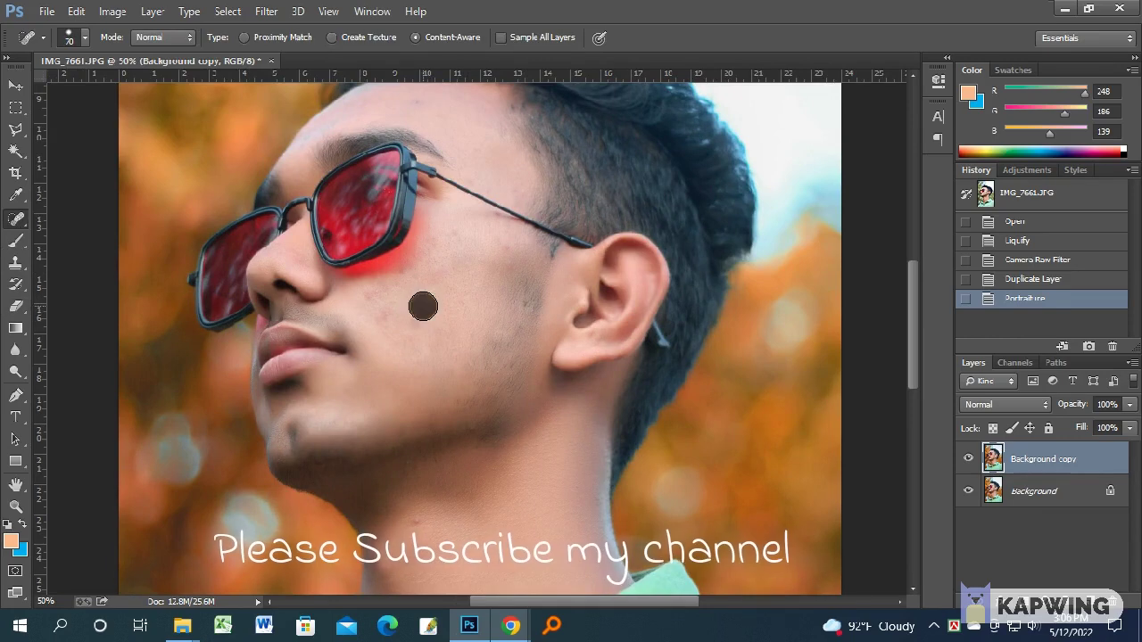
{"action": "left_click", "coordinate": [382, 321]}
{"action": "key", "text": "bracketleft"}
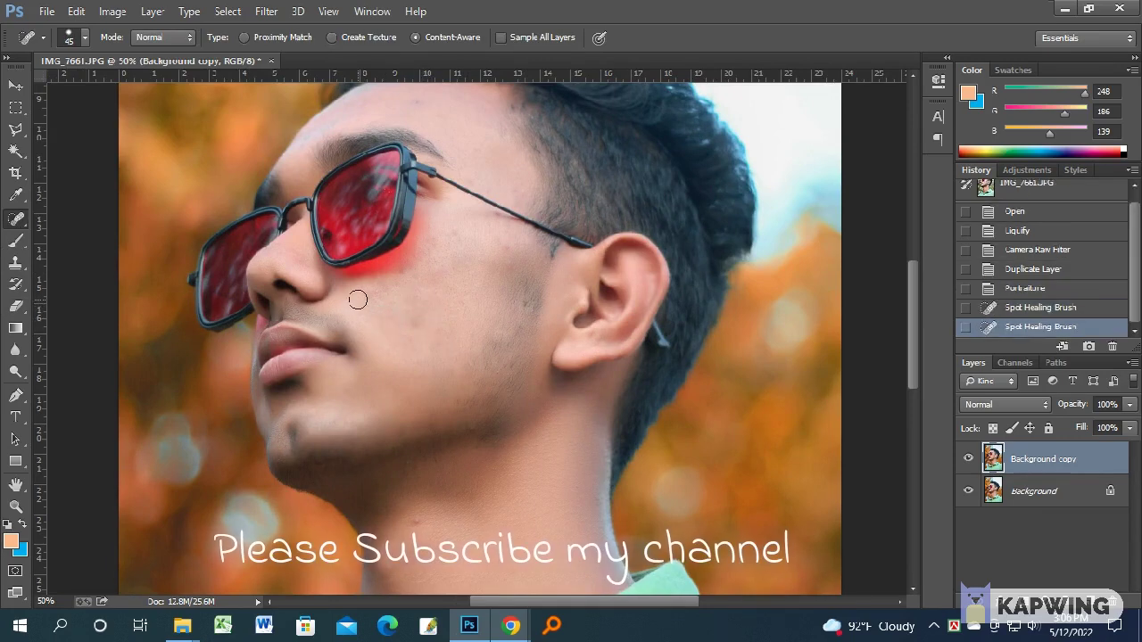
{"action": "left_click", "coordinate": [370, 294]}
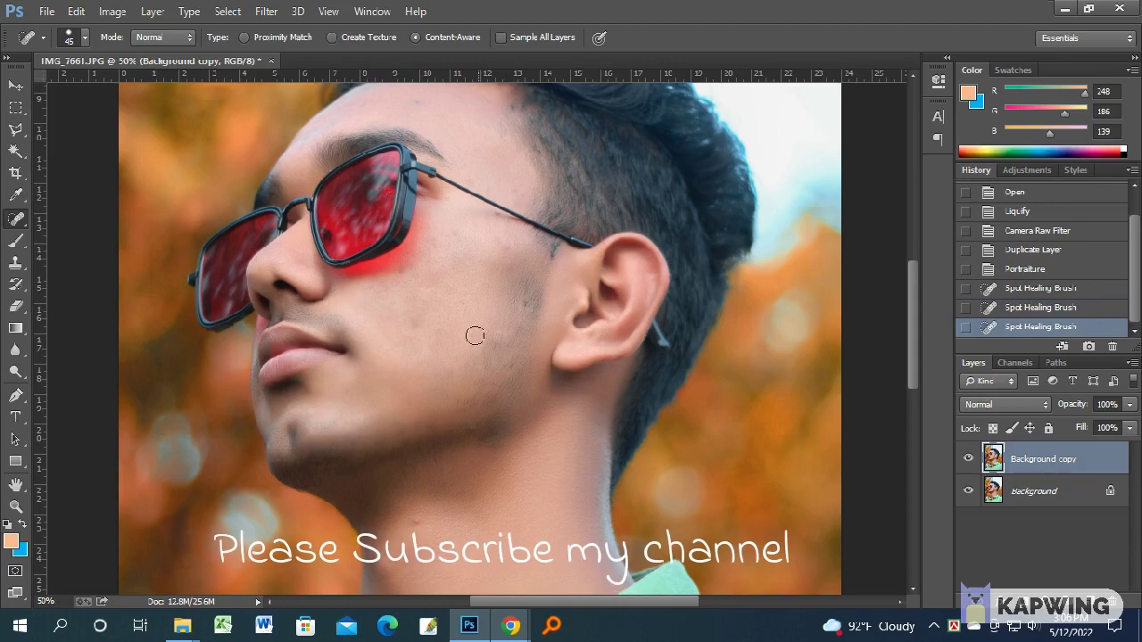
{"action": "left_click", "coordinate": [497, 218]}
{"action": "left_click", "coordinate": [510, 260]}
Heal the forehead and neck blemishes and one remaining cheek spot.
{"action": "scroll", "coordinate": [454, 377], "scroll_direction": "up", "scroll_amount": 1}
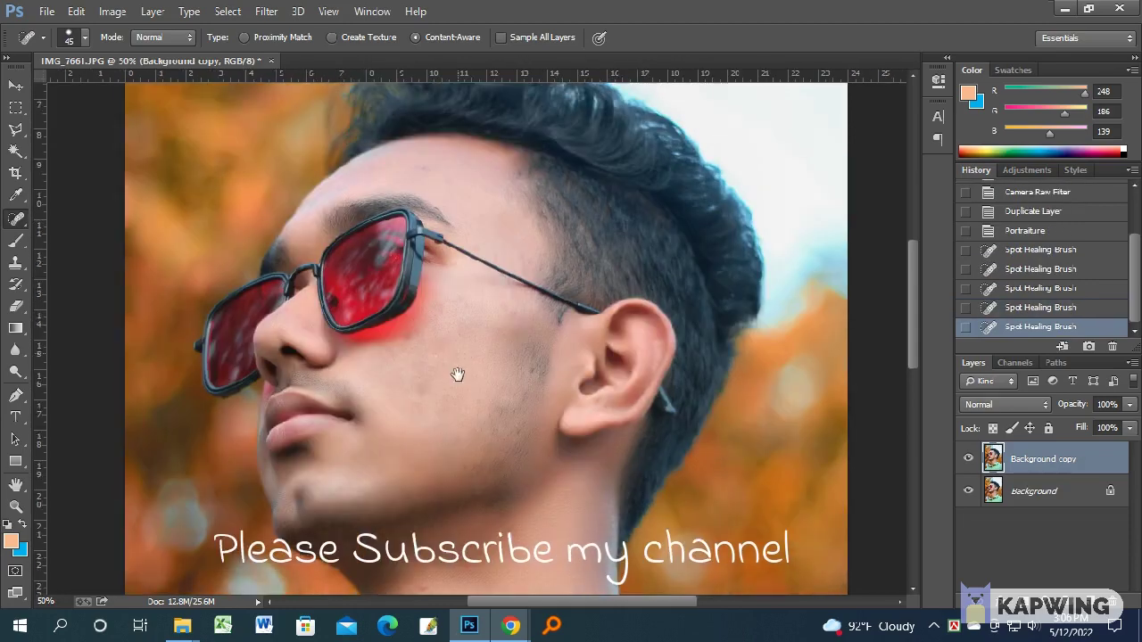
{"action": "scroll", "coordinate": [445, 215], "scroll_direction": "up", "scroll_amount": 1}
{"action": "left_click", "coordinate": [425, 204]}
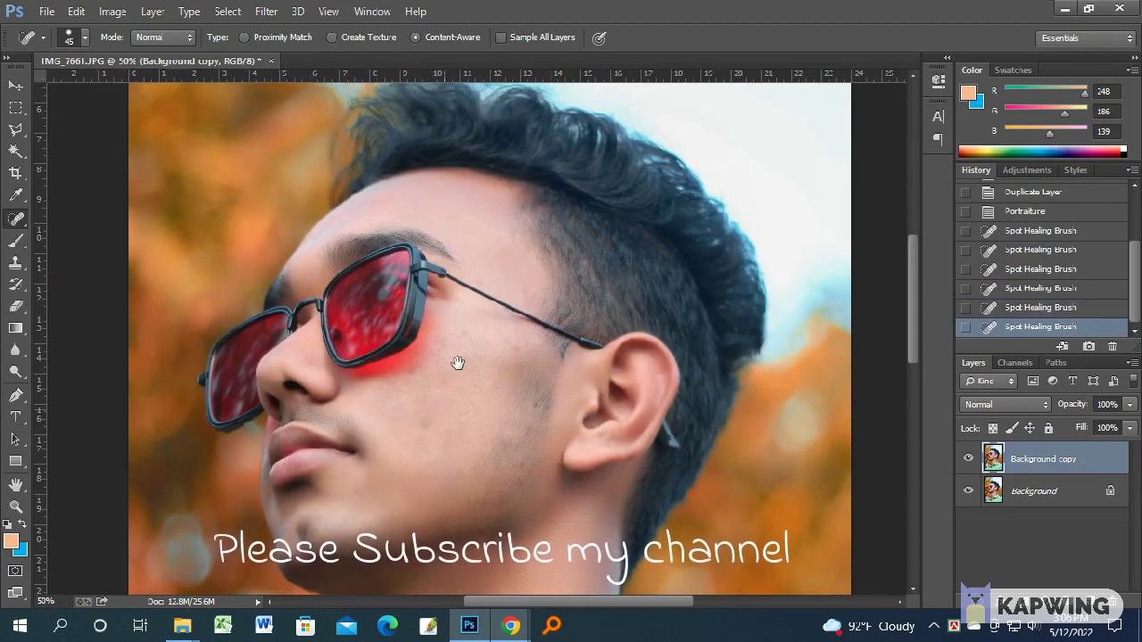
{"action": "left_click_drag", "start_coordinate": [443, 411], "coordinate": [463, 330]}
{"action": "left_click_drag", "start_coordinate": [465, 410], "coordinate": [390, 321]}
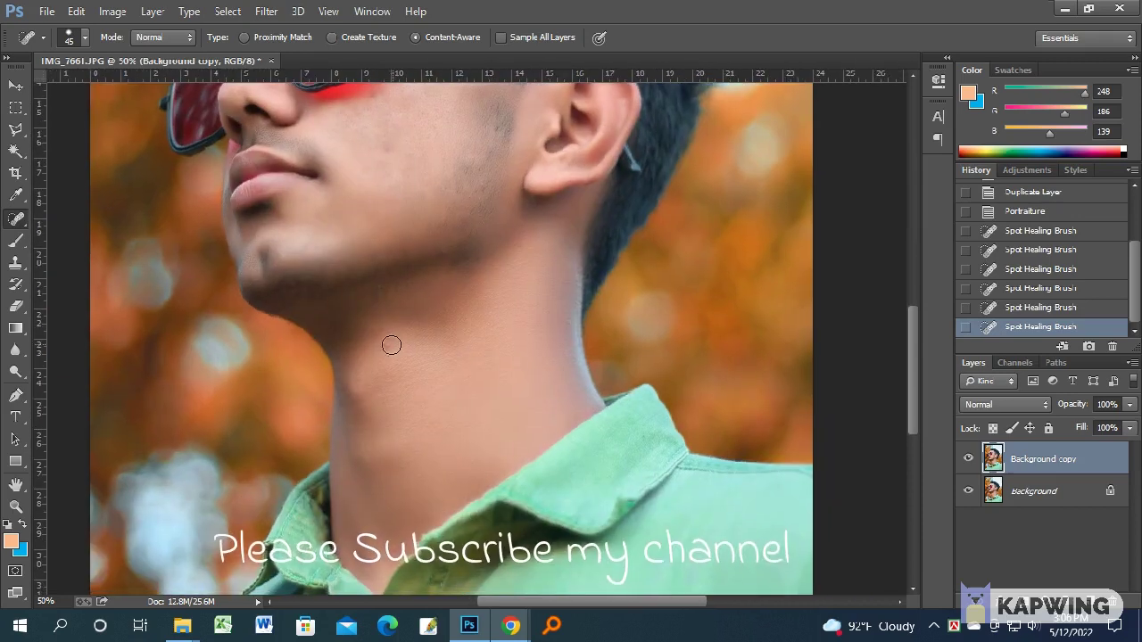
{"action": "left_click", "coordinate": [392, 345]}
{"action": "left_click_drag", "start_coordinate": [471, 268], "coordinate": [453, 393]}
{"action": "mouse_move", "coordinate": [403, 291]}
{"action": "left_mouse_down"}
{"action": "mouse_move", "coordinate": [426, 327]}
{"action": "mouse_move", "coordinate": [415, 329]}
{"action": "left_mouse_up"}
{"action": "left_click", "coordinate": [480, 239]}
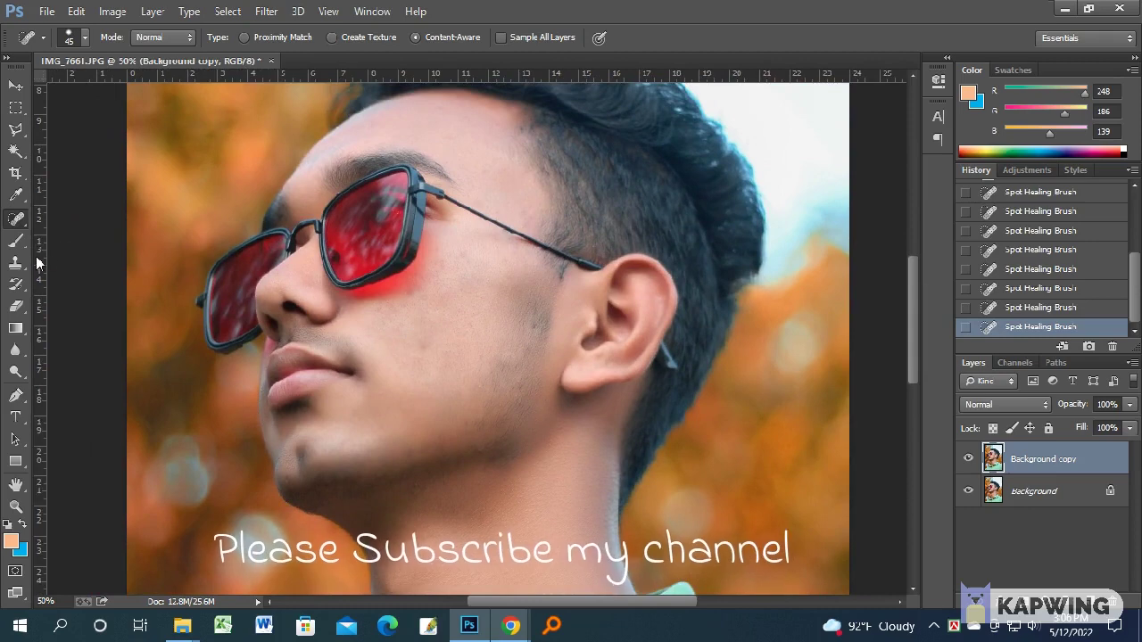
{"action": "left_click", "coordinate": [15, 240]}
{"action": "right_click", "coordinate": [16, 240]}
Blend the forehead skin with the Mixer Brush at sizes 125 and 80.
{"action": "left_click", "coordinate": [69, 282]}
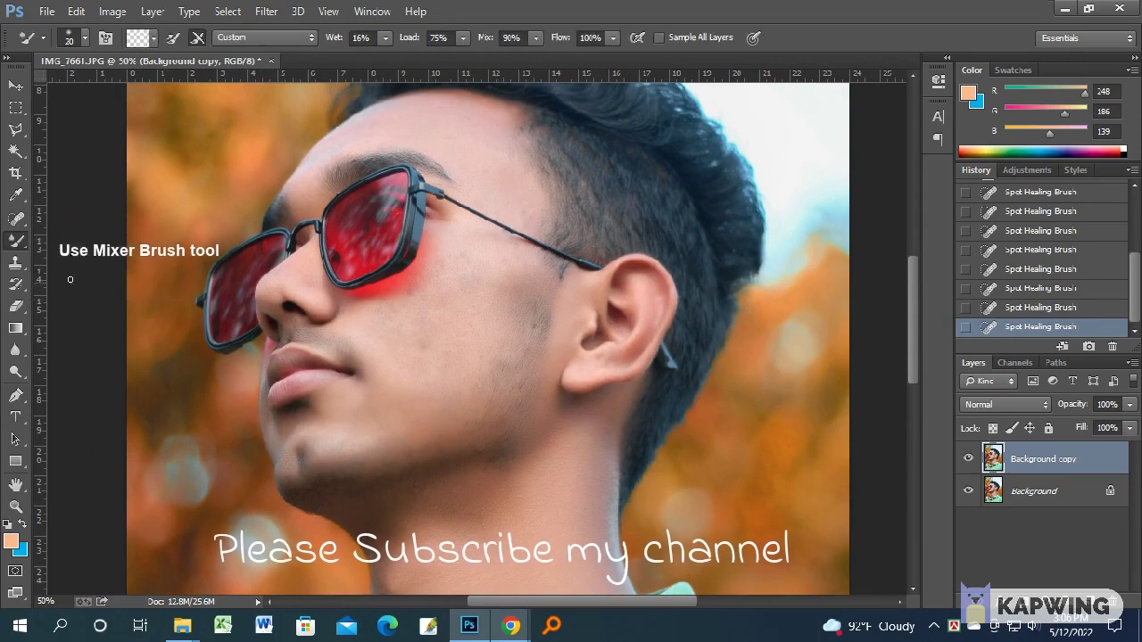
{"action": "left_click_drag", "start_coordinate": [410, 266], "coordinate": [413, 306]}
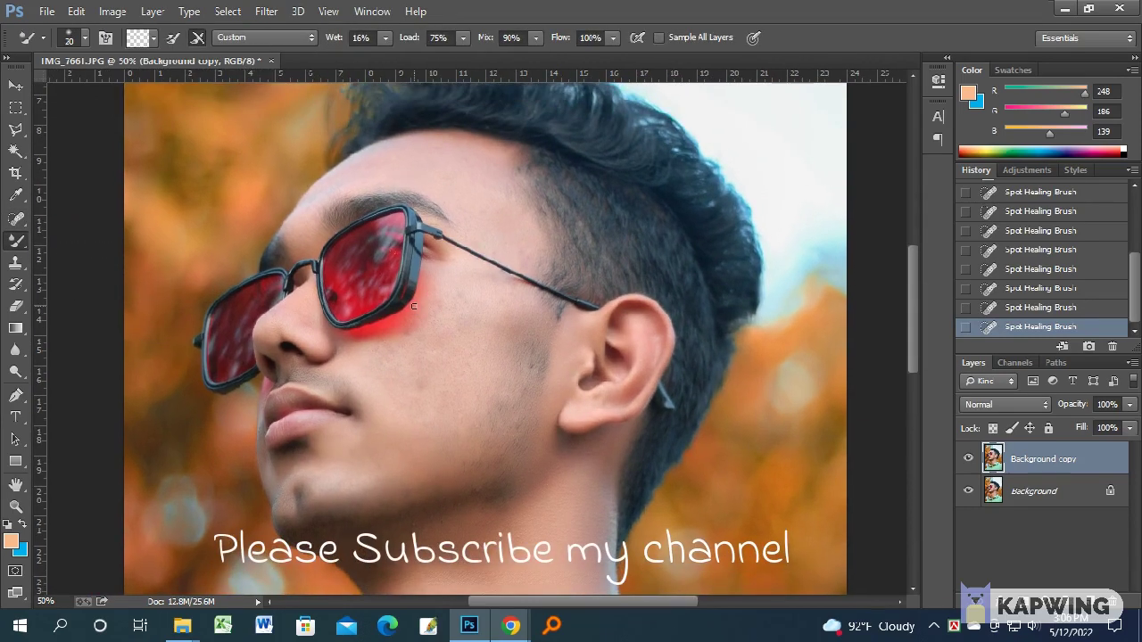
{"action": "scroll", "coordinate": [444, 221], "scroll_direction": "up", "scroll_amount": 1}
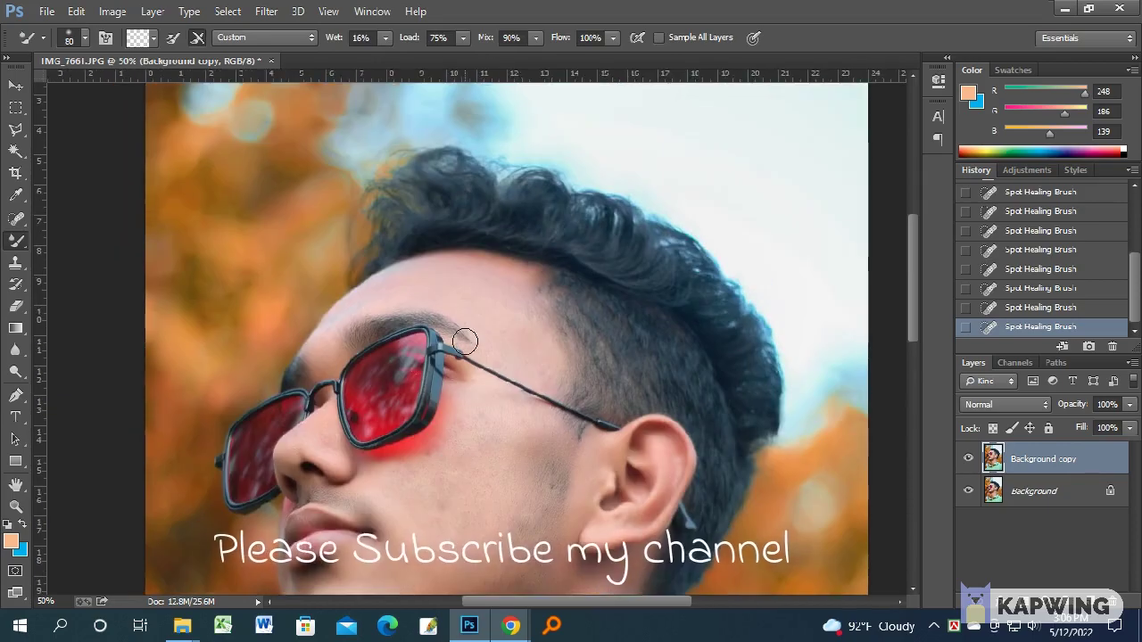
{"action": "left_click_drag", "start_coordinate": [444, 221], "coordinate": [482, 432]}
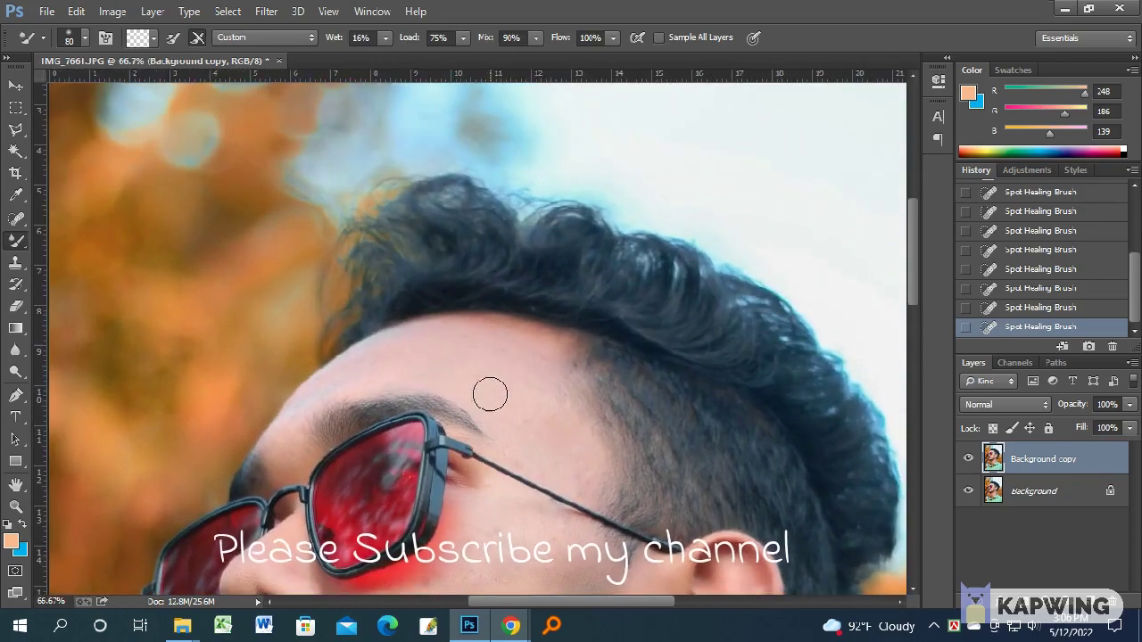
{"action": "key", "text": "bracketright"}
{"action": "key", "text": "bracketright"}
{"action": "key", "text": "bracketright"}
{"action": "mouse_move", "coordinate": [415, 339]}
{"action": "left_mouse_down"}
{"action": "mouse_move", "coordinate": [458, 349]}
{"action": "mouse_move", "coordinate": [341, 397]}
{"action": "left_mouse_up"}
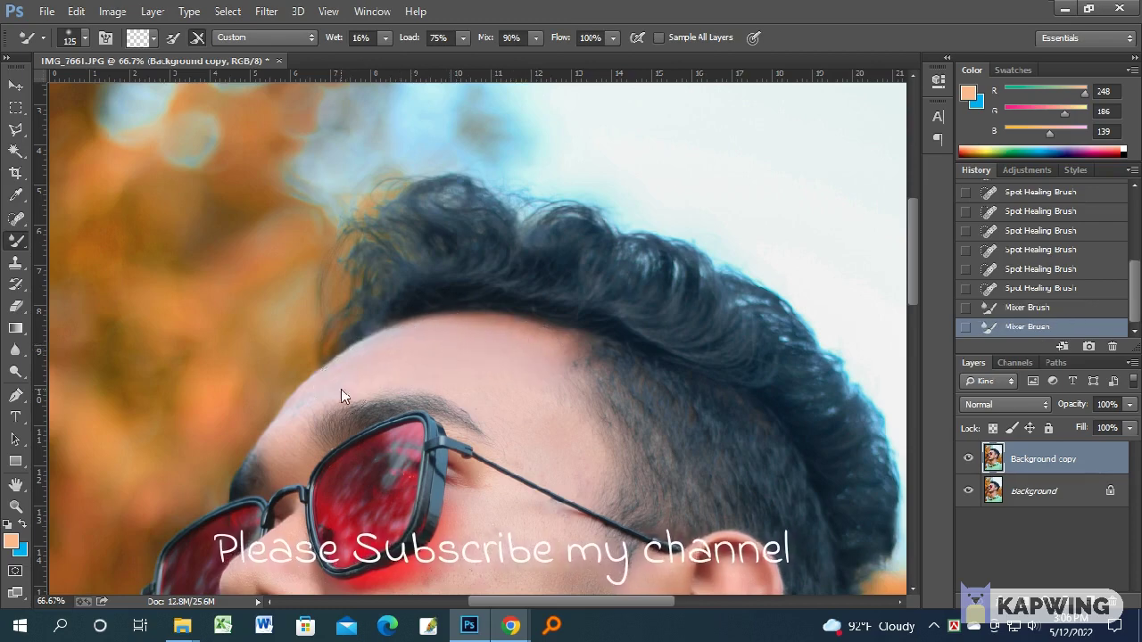
{"action": "key", "text": "bracketleft"}
{"action": "key", "text": "bracketleft"}
{"action": "key", "text": "bracketleft"}
{"action": "mouse_move", "coordinate": [420, 360]}
{"action": "left_mouse_down"}
{"action": "mouse_move", "coordinate": [503, 390]}
{"action": "mouse_move", "coordinate": [530, 344]}
{"action": "mouse_move", "coordinate": [535, 356]}
{"action": "left_mouse_up"}
{"action": "mouse_move", "coordinate": [535, 357]}
{"action": "left_mouse_down"}
{"action": "mouse_move", "coordinate": [540, 373]}
{"action": "mouse_move", "coordinate": [539, 343]}
{"action": "left_mouse_up"}
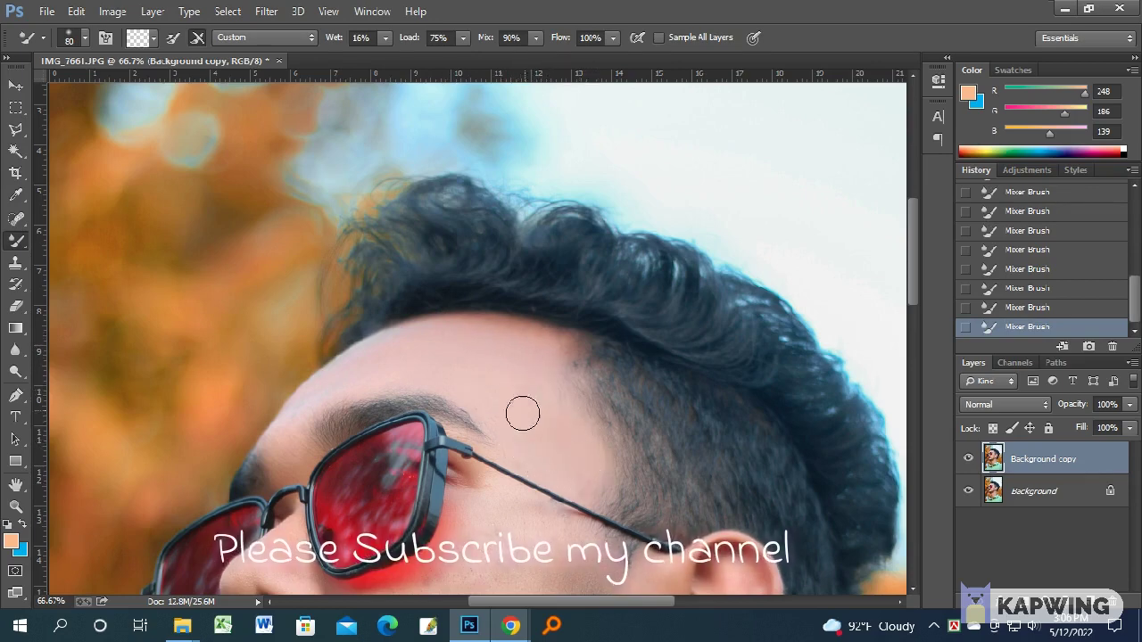
Move down to the cheek and ear, reducing the Mixer Brush to 70.
{"action": "scroll", "coordinate": [378, 384], "scroll_direction": "down", "scroll_amount": 1}
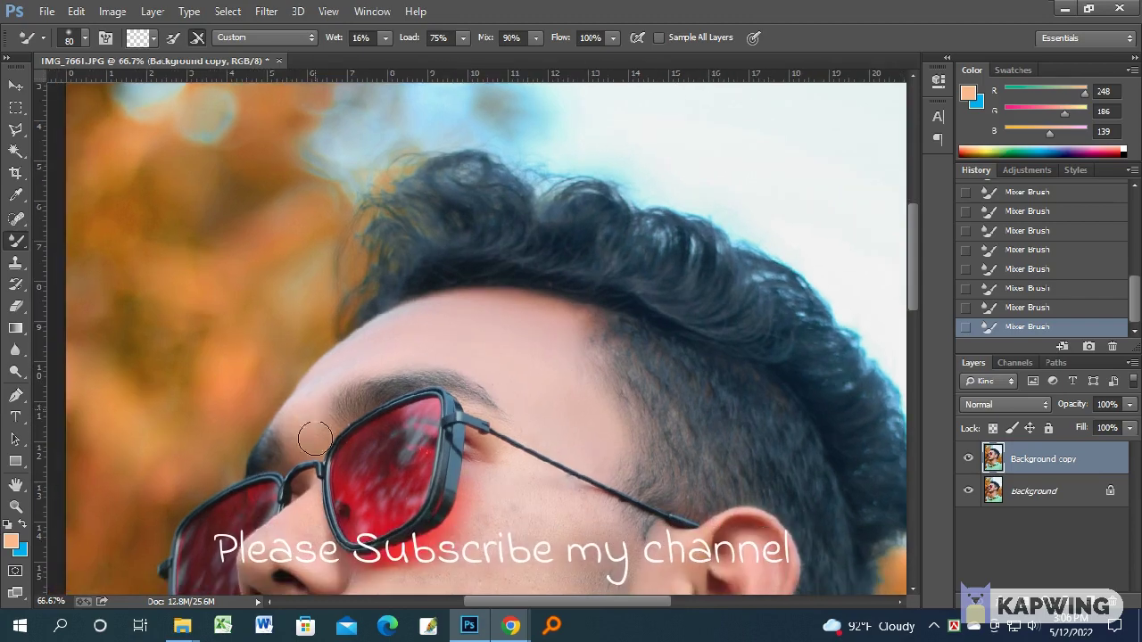
{"action": "scroll", "coordinate": [429, 446], "scroll_direction": "down", "scroll_amount": 3}
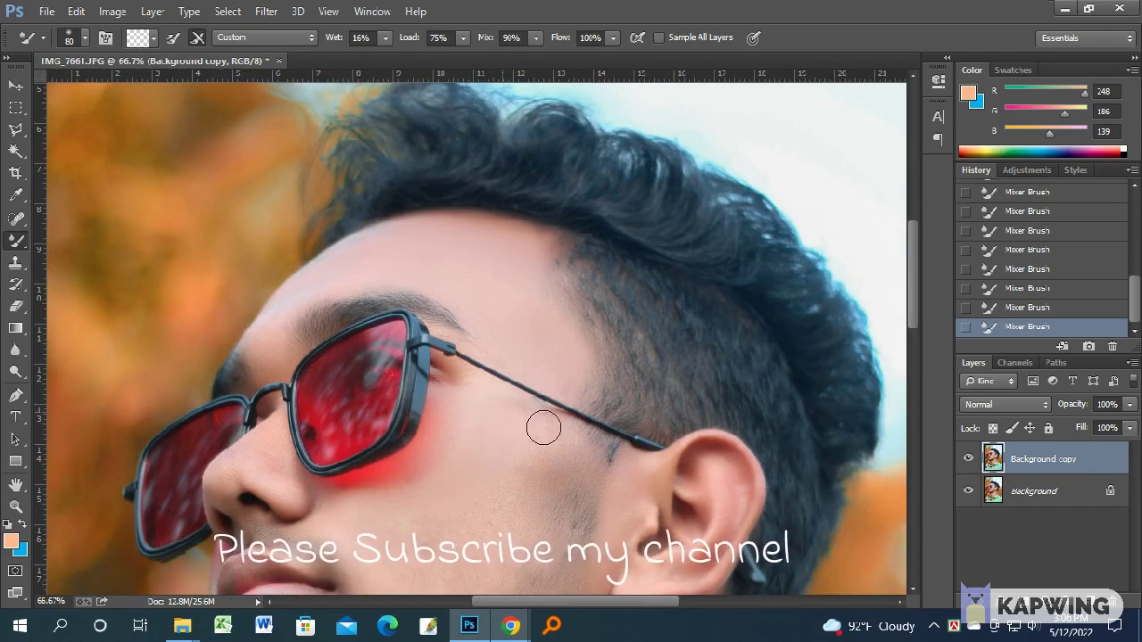
{"action": "scroll", "coordinate": [544, 408], "scroll_direction": "down", "scroll_amount": 2}
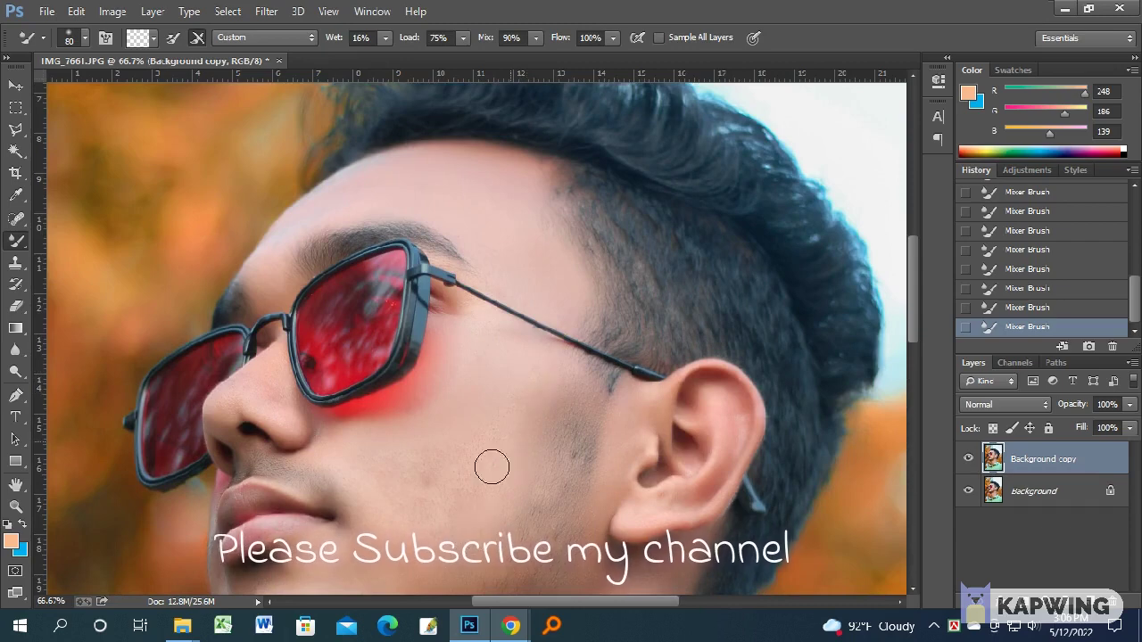
{"action": "key", "text": "bracketright"}
{"action": "key", "text": "bracketright"}
{"action": "key", "text": "bracketright"}
{"action": "scroll", "coordinate": [455, 446], "scroll_direction": "down", "scroll_amount": 2}
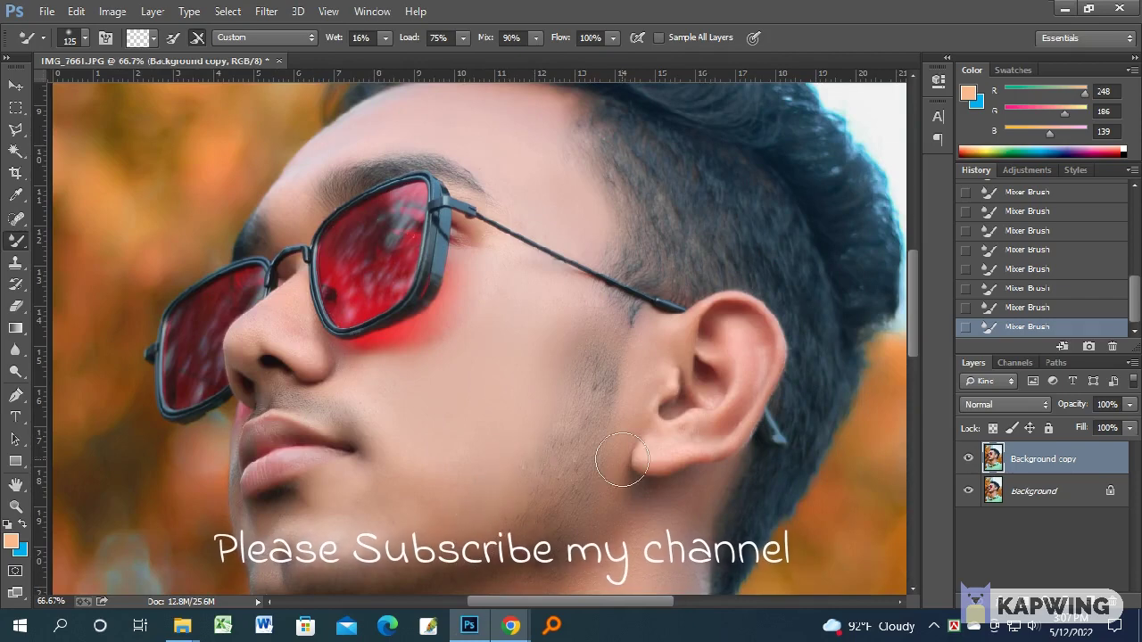
{"action": "left_click_drag", "start_coordinate": [589, 428], "coordinate": [486, 450]}
{"action": "key", "text": "bracketleft"}
{"action": "key", "text": "bracketleft"}
{"action": "key", "text": "bracketleft"}
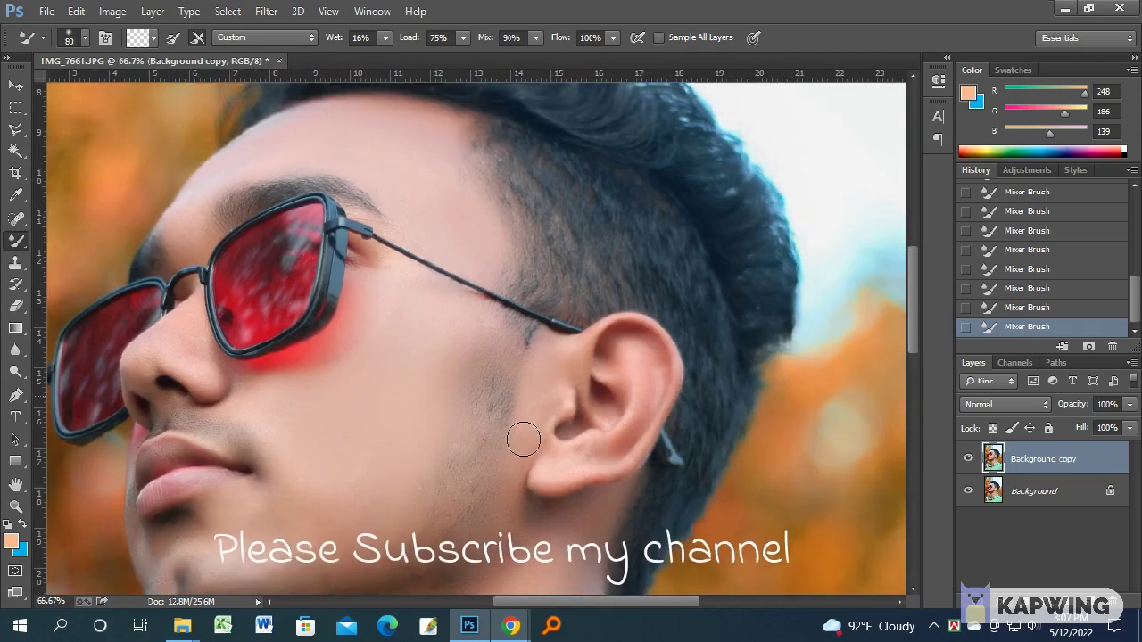
{"action": "key", "text": "bracketleft"}
Blend the neck and lower-face skin with a 125 Mixer Brush.
{"action": "mouse_move", "coordinate": [576, 473]}
{"action": "left_mouse_down"}
{"action": "mouse_move", "coordinate": [612, 425]}
{"action": "mouse_move", "coordinate": [602, 406]}
{"action": "left_mouse_up"}
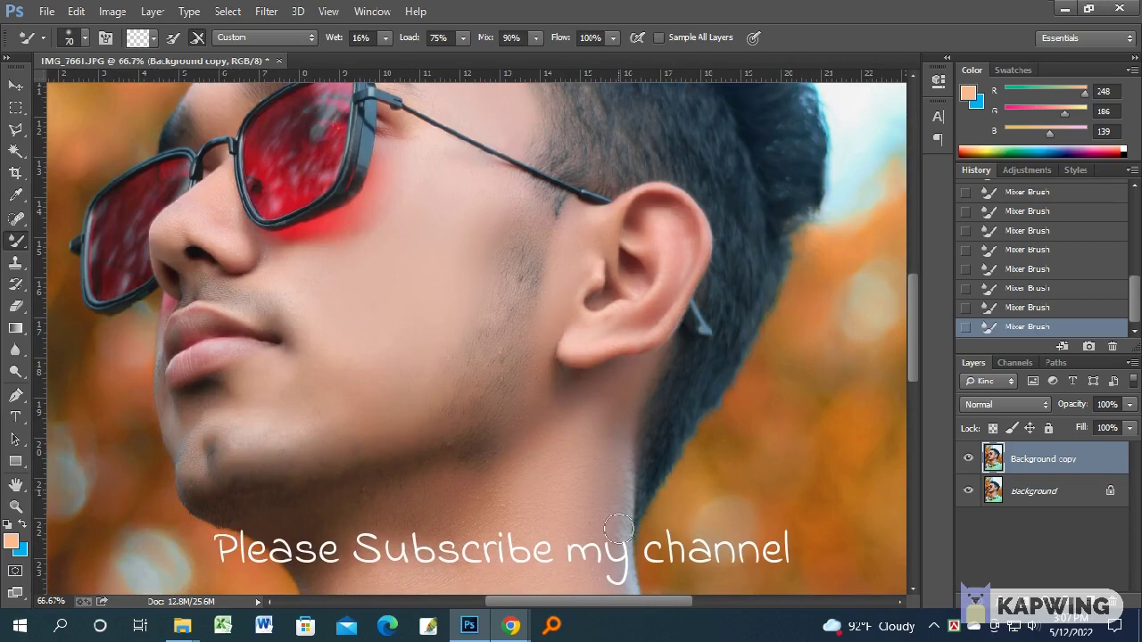
{"action": "left_click_drag", "start_coordinate": [612, 533], "coordinate": [585, 345]}
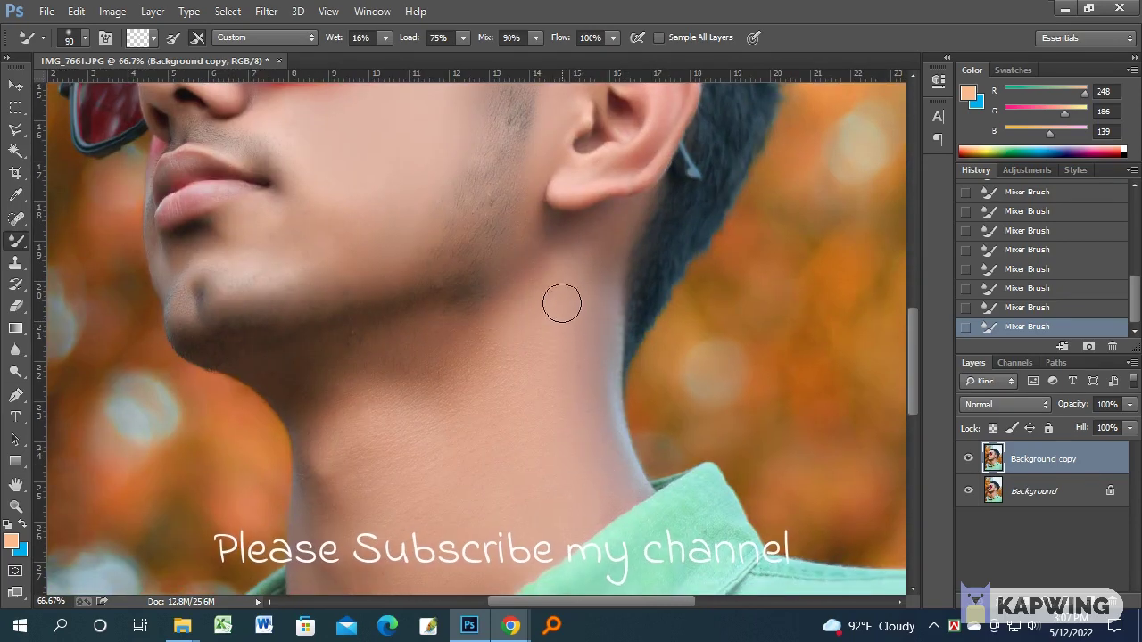
{"action": "key", "text": "bracketright"}
{"action": "key", "text": "bracketright"}
{"action": "key", "text": "bracketright"}
{"action": "scroll", "coordinate": [504, 375], "scroll_direction": "left", "scroll_amount": 2}
{"action": "scroll", "coordinate": [504, 374], "scroll_direction": "down", "scroll_amount": 1}
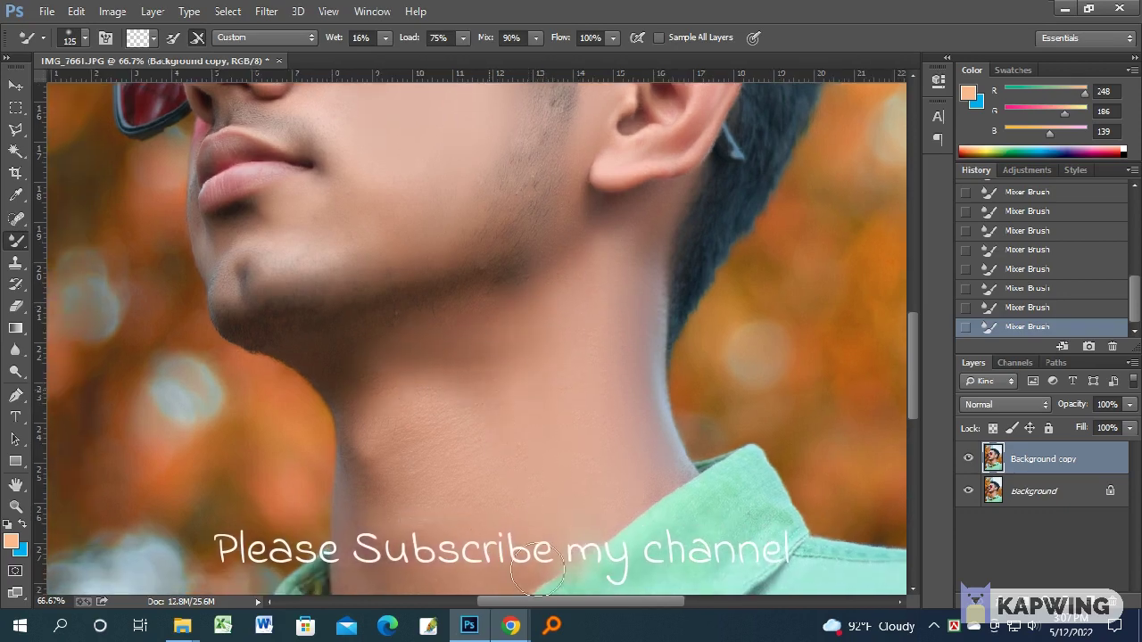
{"action": "scroll", "coordinate": [446, 468], "scroll_direction": "left", "scroll_amount": 4}
{"action": "scroll", "coordinate": [446, 468], "scroll_direction": "down", "scroll_amount": 1}
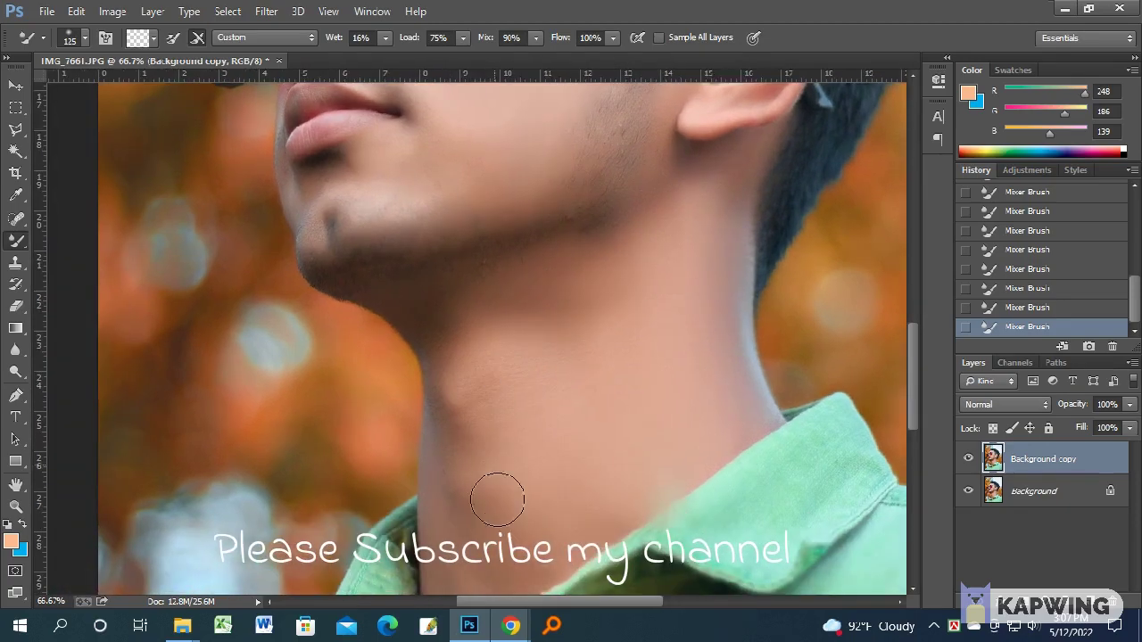
{"action": "scroll", "coordinate": [500, 508], "scroll_direction": "left", "scroll_amount": 3}
{"action": "scroll", "coordinate": [500, 509], "scroll_direction": "down", "scroll_amount": 2}
{"action": "mouse_move", "coordinate": [525, 345]}
{"action": "left_mouse_down"}
{"action": "mouse_move", "coordinate": [573, 331]}
{"action": "mouse_move", "coordinate": [581, 403]}
{"action": "left_mouse_up"}
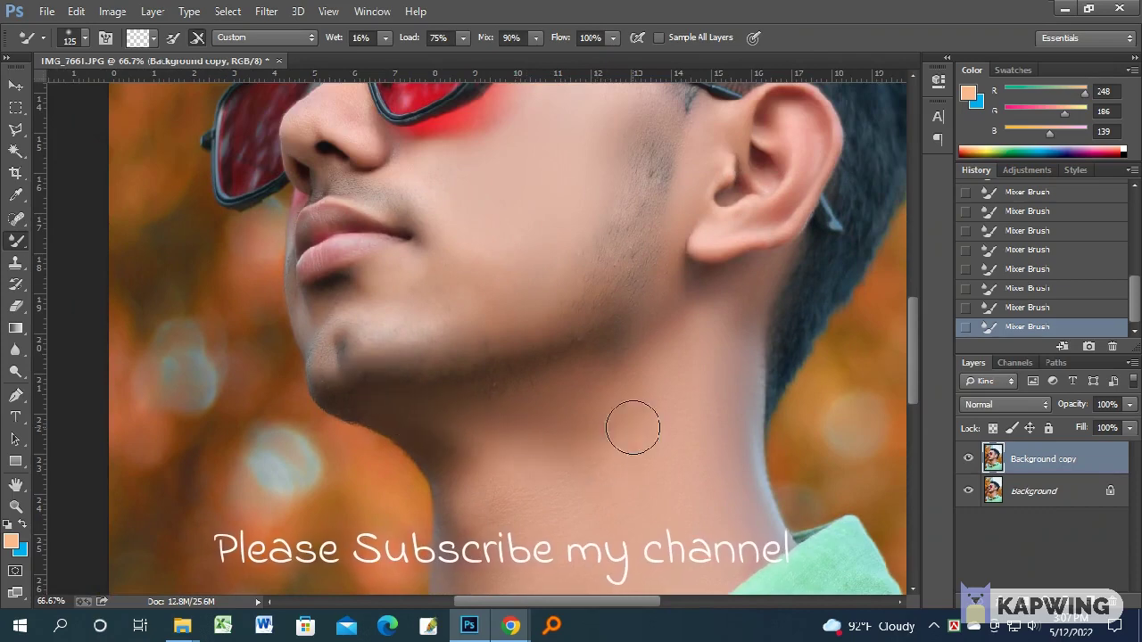
Blend the skin near the nose and cheek with the brush at 60–70.
{"action": "scroll", "coordinate": [634, 453], "scroll_direction": "up", "scroll_amount": 1}
{"action": "scroll", "coordinate": [634, 454], "scroll_direction": "left", "scroll_amount": 1}
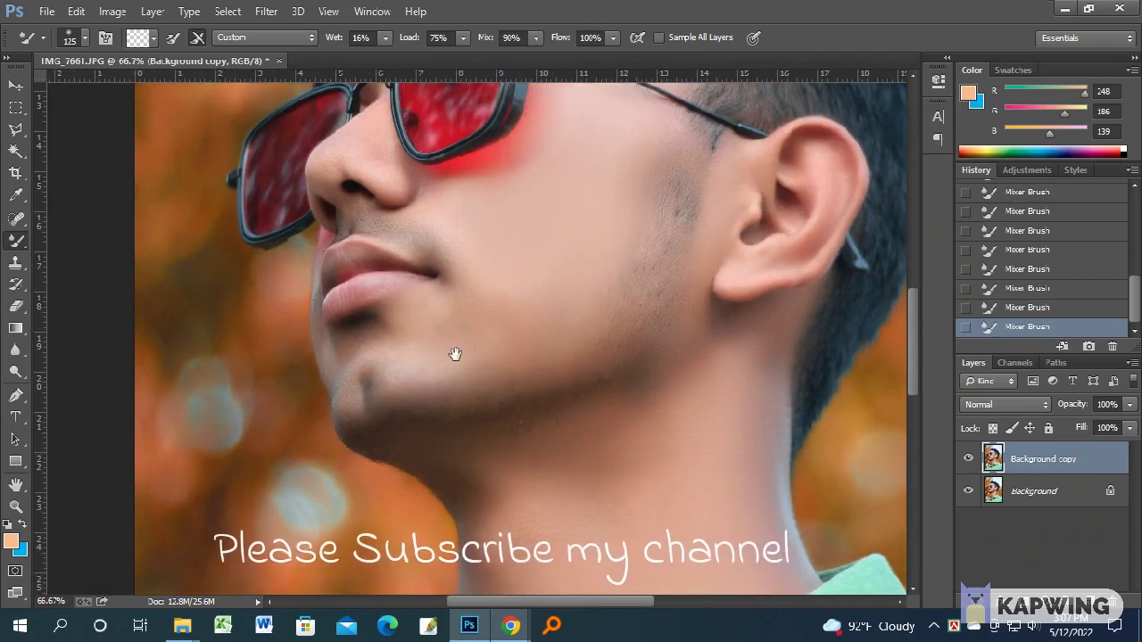
{"action": "scroll", "coordinate": [453, 352], "scroll_direction": "up", "scroll_amount": 1}
{"action": "key", "text": "bracketleft"}
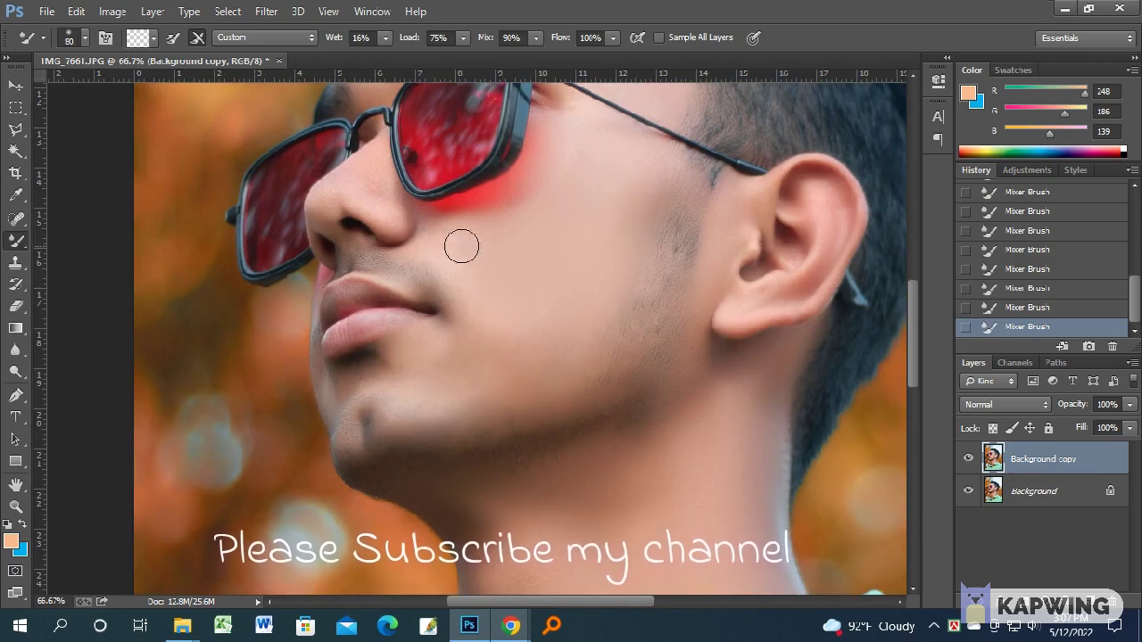
{"action": "key", "text": "bracketleft"}
{"action": "key", "text": "bracketleft"}
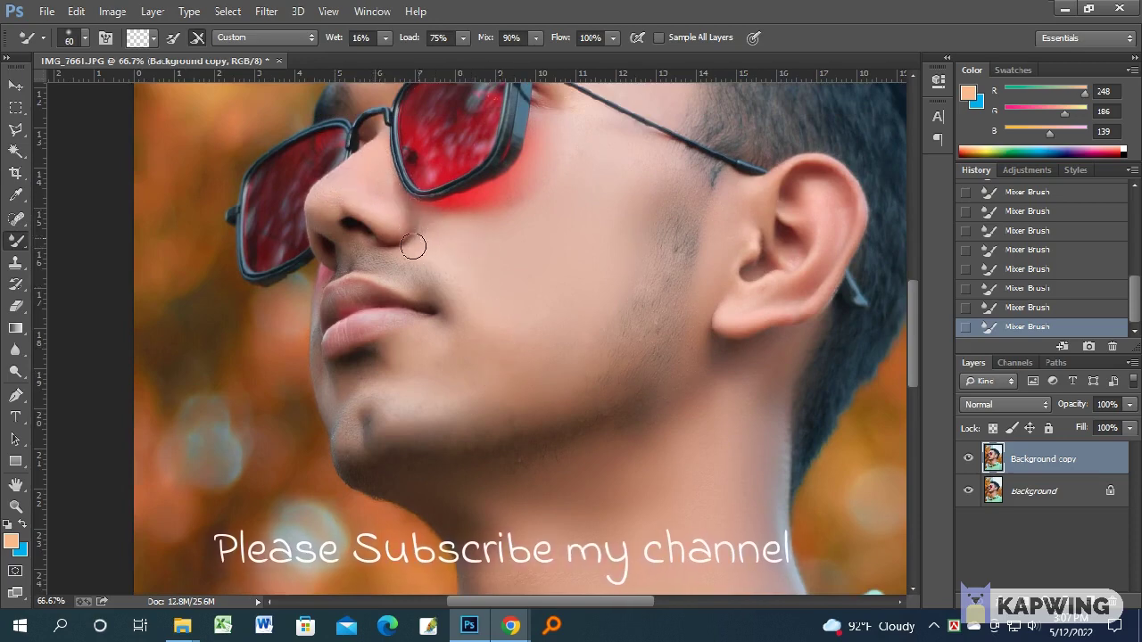
{"action": "key", "text": "bracketright"}
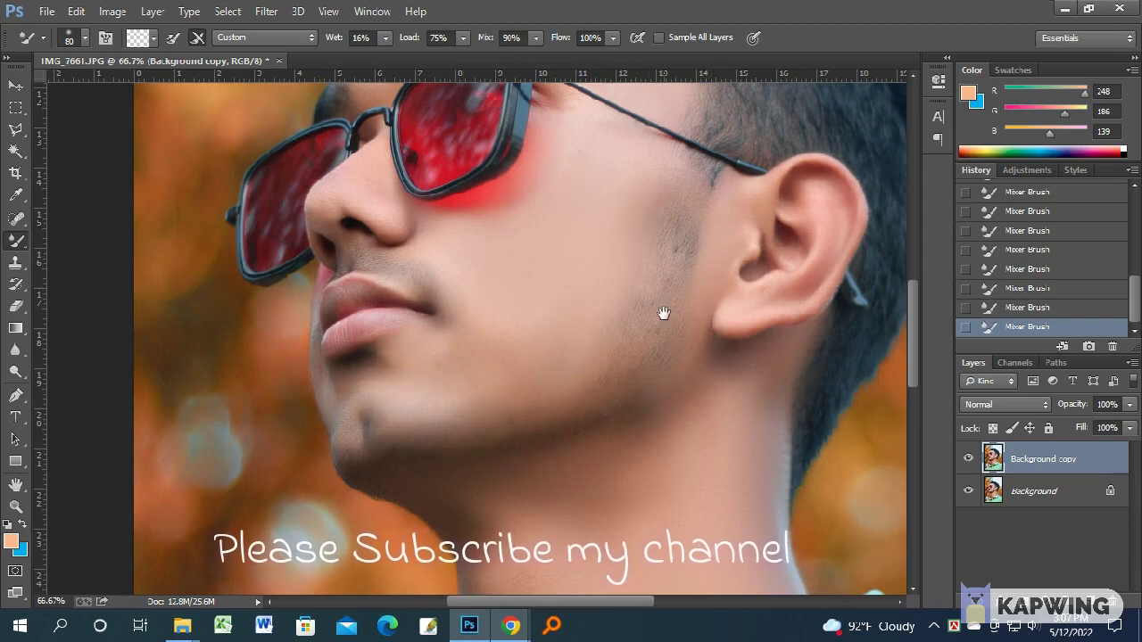
{"action": "scroll", "coordinate": [666, 324], "scroll_direction": "up", "scroll_amount": 3}
{"action": "scroll", "coordinate": [601, 293], "scroll_direction": "left", "scroll_amount": 2}
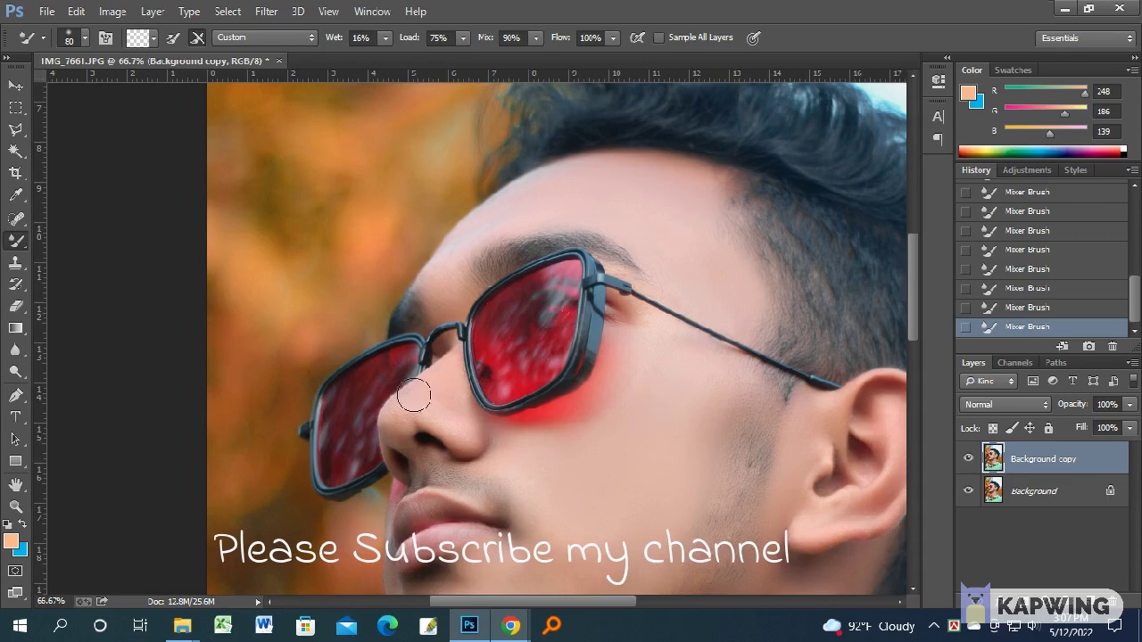
{"action": "scroll", "coordinate": [428, 379], "scroll_direction": "up", "scroll_amount": 1}
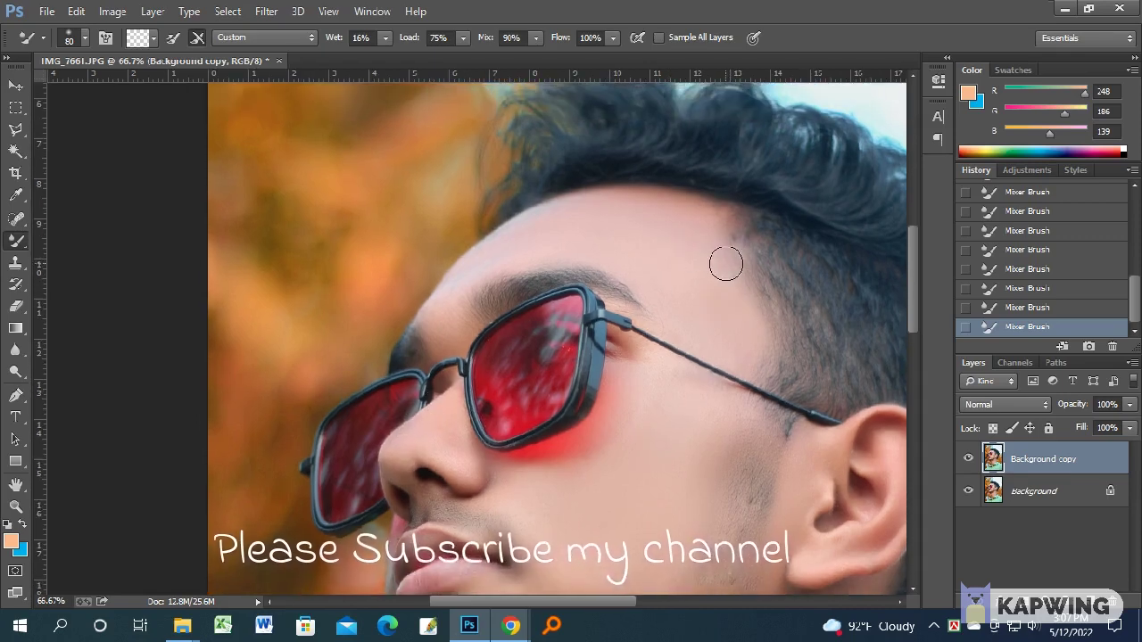
{"action": "key", "text": "l"}
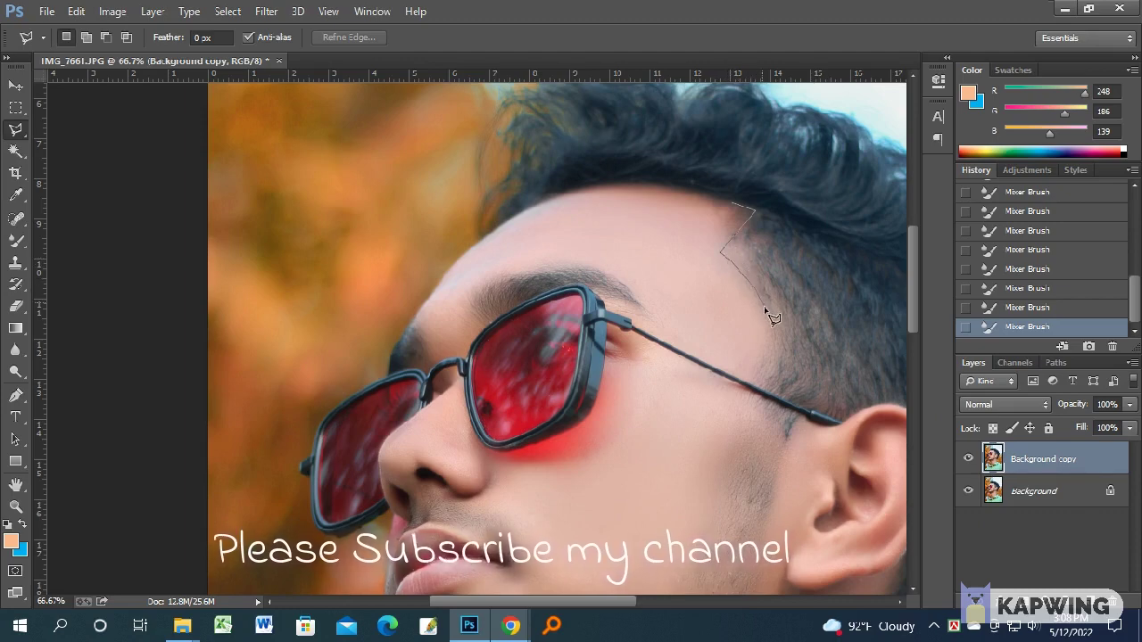
Select the forehead along the temple hairline, Mixer-blend inside it, then deselect.
{"action": "mouse_move", "coordinate": [770, 334]}
{"action": "left_mouse_down"}
{"action": "mouse_move", "coordinate": [770, 353]}
{"action": "mouse_move", "coordinate": [694, 259]}
{"action": "left_mouse_up"}
{"action": "double_click", "coordinate": [671, 215]}
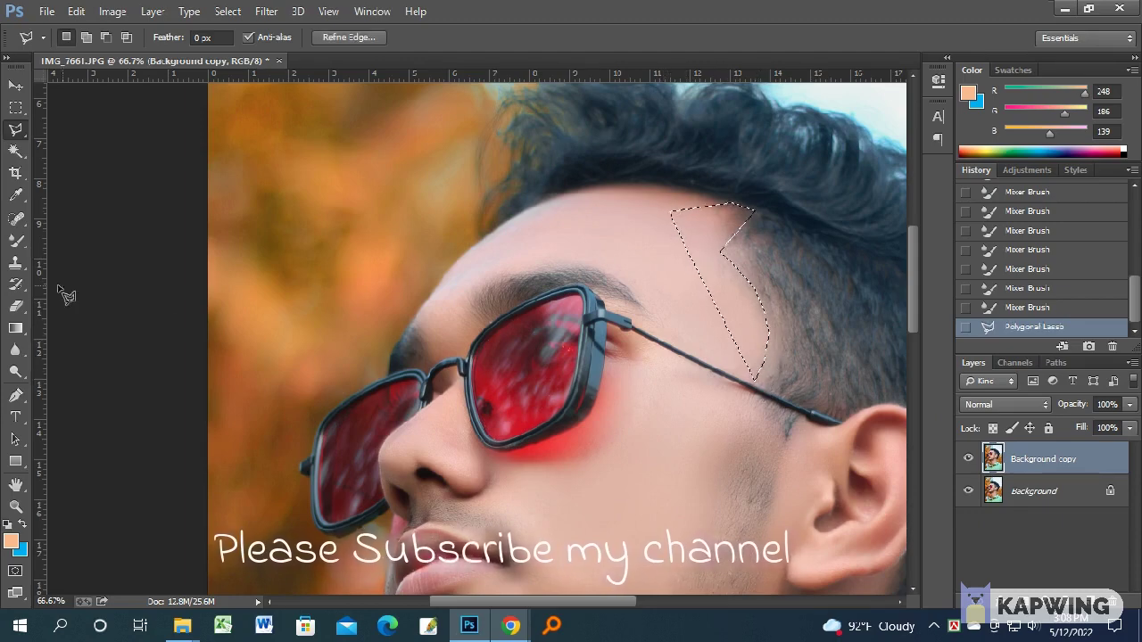
{"action": "left_click", "coordinate": [16, 241]}
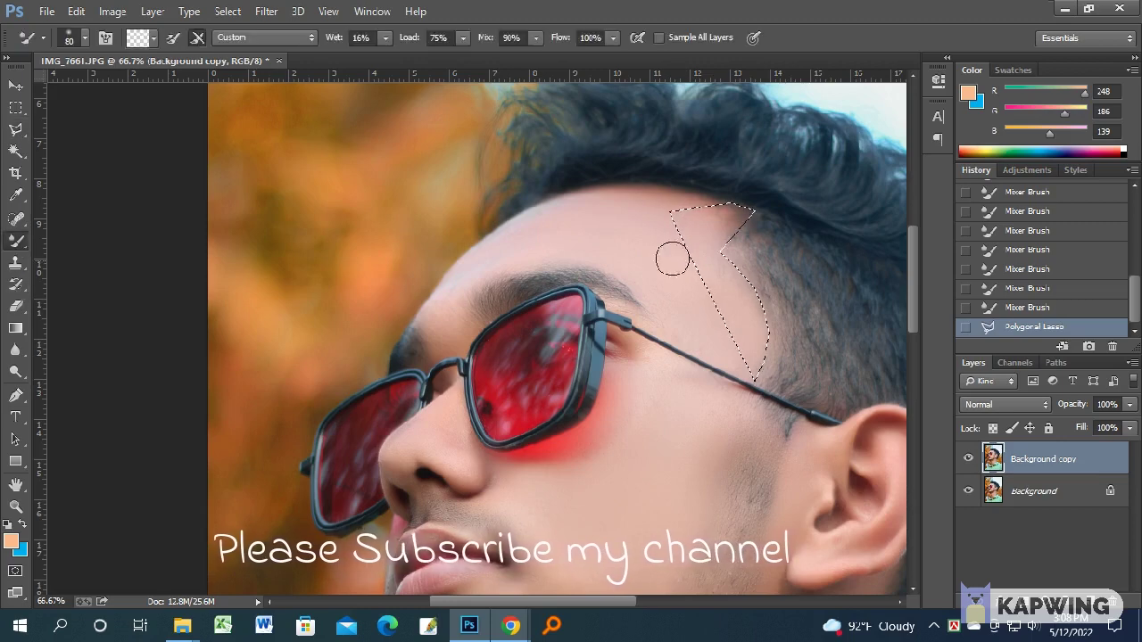
{"action": "mouse_move", "coordinate": [727, 225]}
{"action": "left_mouse_down"}
{"action": "mouse_move", "coordinate": [731, 217]}
{"action": "mouse_move", "coordinate": [717, 249]}
{"action": "mouse_move", "coordinate": [741, 290]}
{"action": "left_mouse_up"}
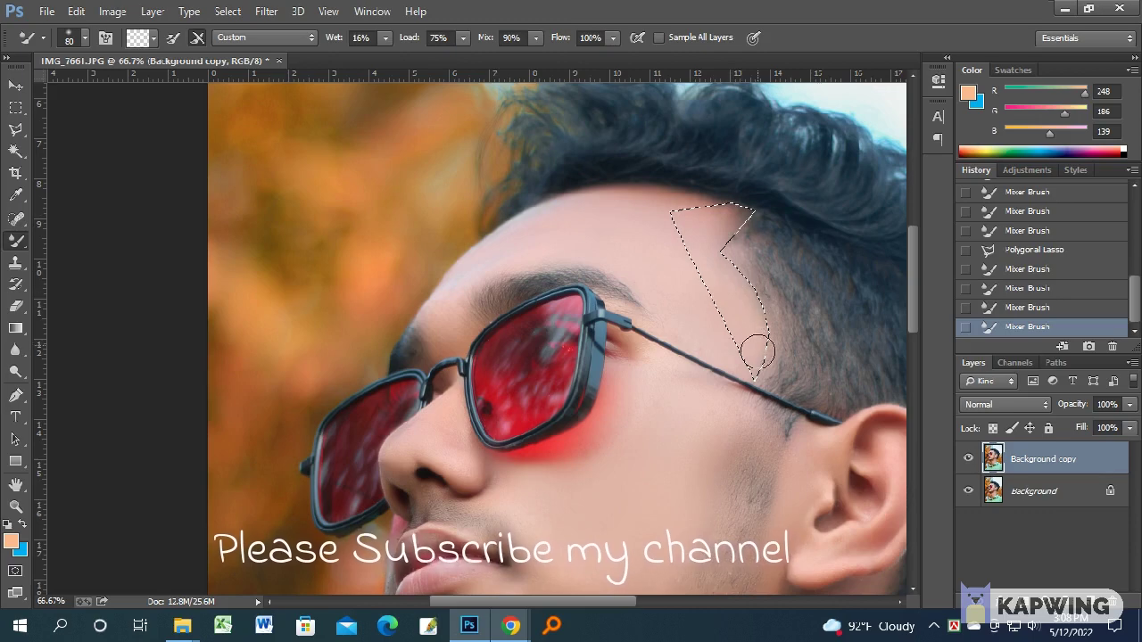
{"action": "left_click_drag", "start_coordinate": [725, 253], "coordinate": [726, 255]}
{"action": "left_click_drag", "start_coordinate": [727, 214], "coordinate": [711, 233]}
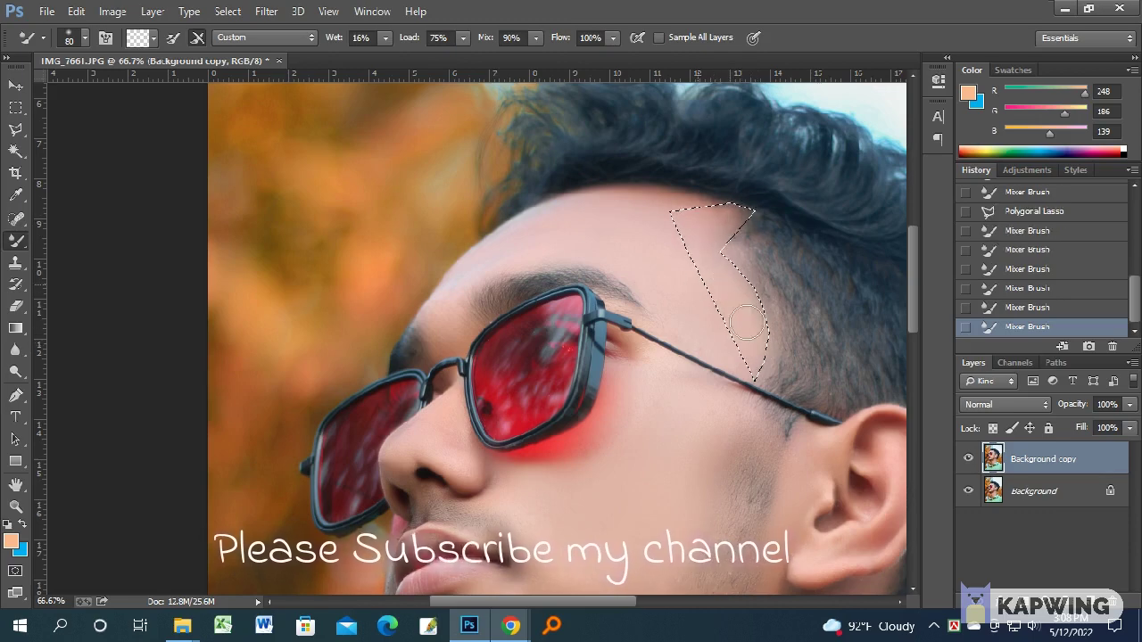
{"action": "left_click_drag", "start_coordinate": [745, 323], "coordinate": [748, 329]}
{"action": "key", "text": "ctrl+d"}
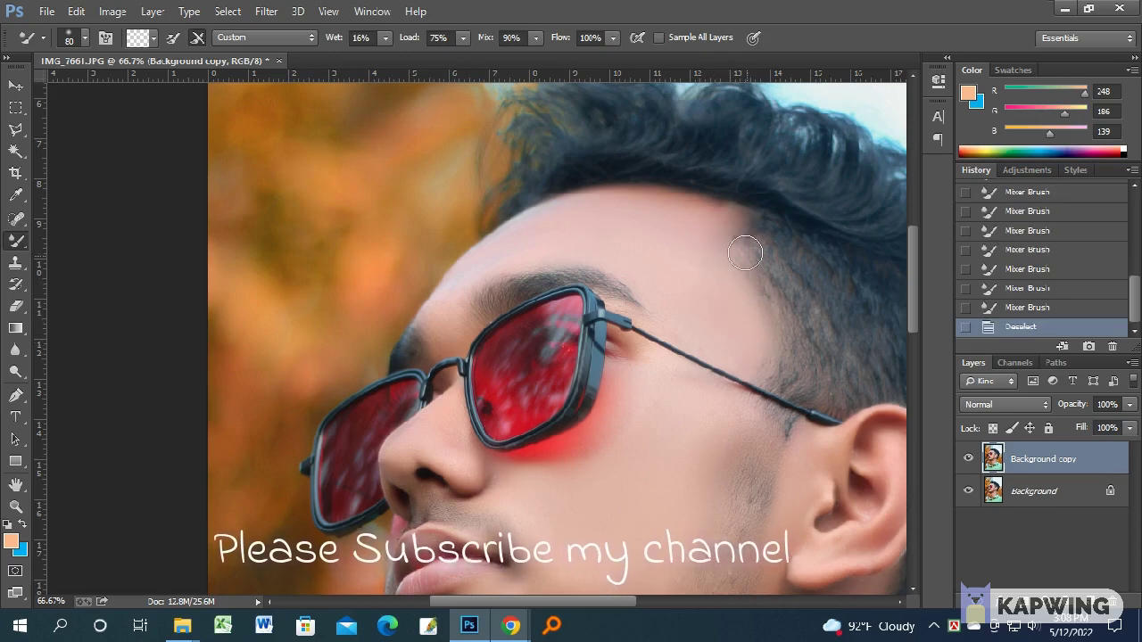
Blend the remaining forehead and lower-cheek stubble with a 175-size Mixer Brush.
{"action": "left_click_drag", "start_coordinate": [741, 312], "coordinate": [738, 308]}
{"action": "left_click_drag", "start_coordinate": [684, 227], "coordinate": [686, 234]}
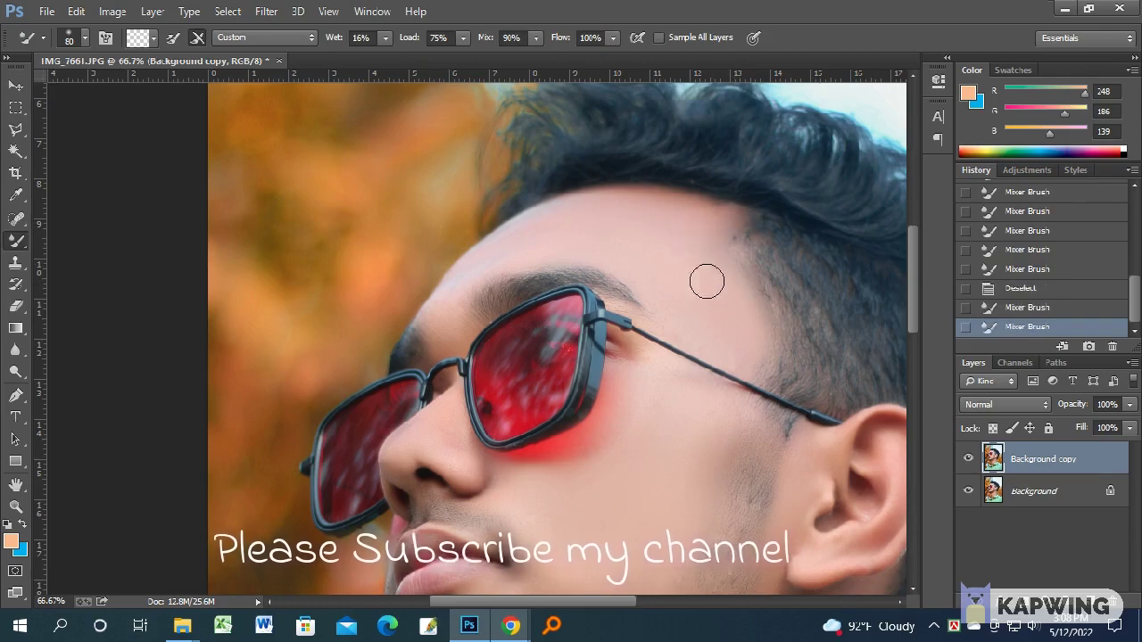
{"action": "mouse_move", "coordinate": [725, 532]}
{"action": "left_mouse_down"}
{"action": "mouse_move", "coordinate": [711, 403]}
{"action": "mouse_move", "coordinate": [726, 336]}
{"action": "mouse_move", "coordinate": [726, 382]}
{"action": "left_mouse_up"}
{"action": "key", "text": "bracketright"}
{"action": "key", "text": "bracketright"}
{"action": "key", "text": "bracketright"}
{"action": "key", "text": "bracketleft"}
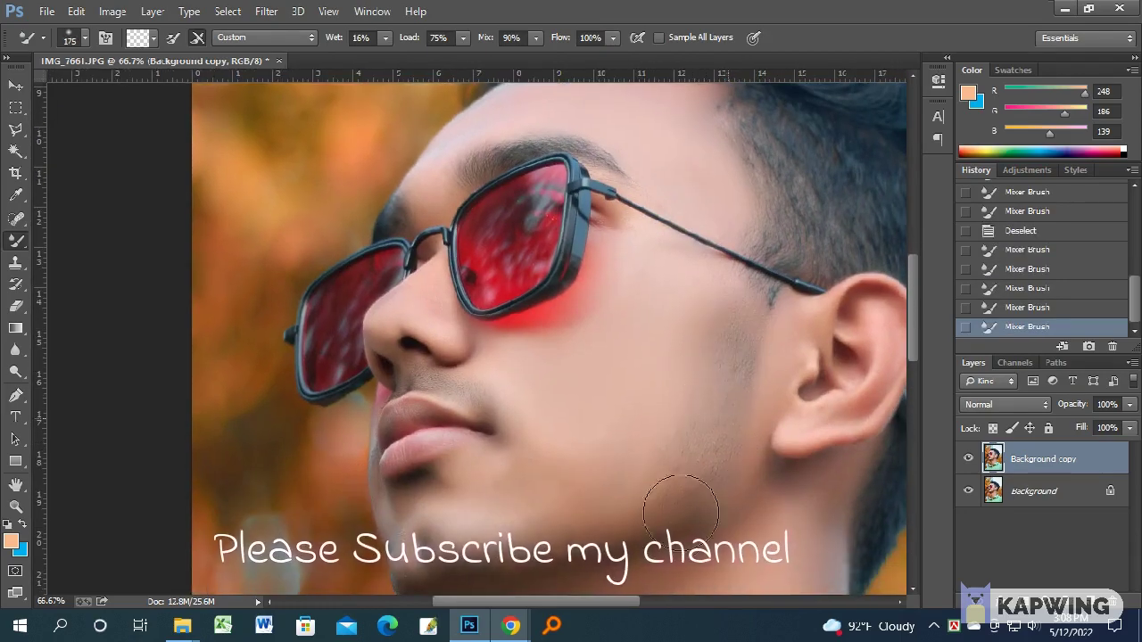
{"action": "mouse_move", "coordinate": [669, 472]}
{"action": "left_mouse_down"}
{"action": "mouse_move", "coordinate": [697, 457]}
{"action": "mouse_move", "coordinate": [606, 467]}
{"action": "mouse_move", "coordinate": [567, 373]}
{"action": "left_mouse_up"}
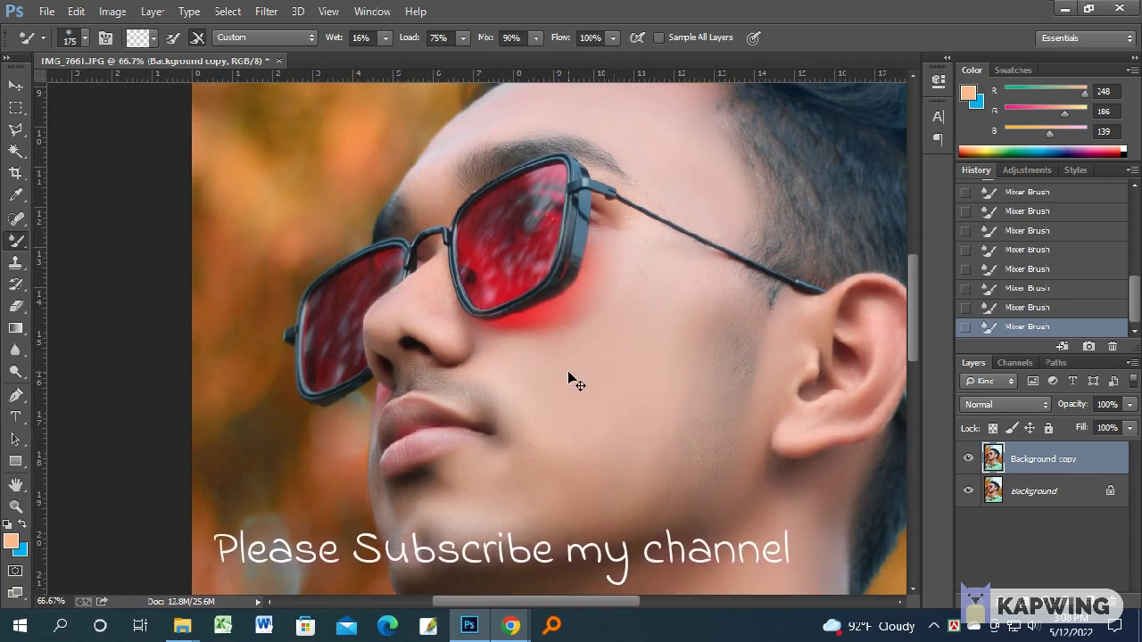
{"action": "key", "text": "ctrl+minus"}
{"action": "key", "text": "ctrl+minus"}
{"action": "key", "text": "ctrl+minus"}
{"action": "key", "text": "ctrl+minus"}
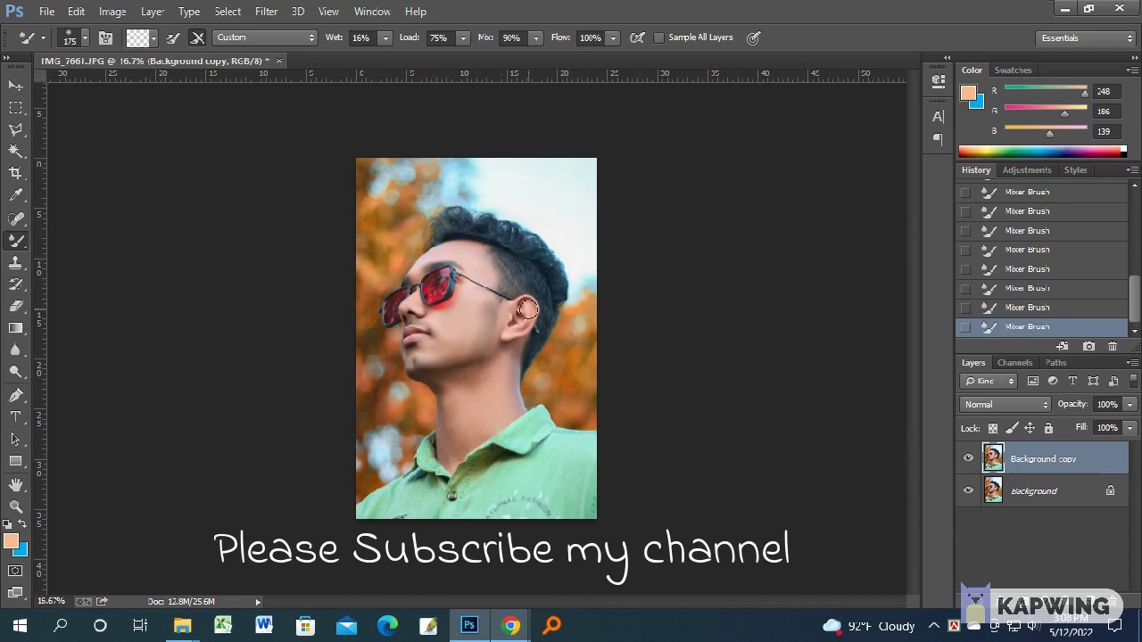
In the Camera Raw Filter, set Contrast +6, Highlights -1, Shadows +22 and raise Clarity slightly.
{"action": "left_click", "coordinate": [266, 11]}
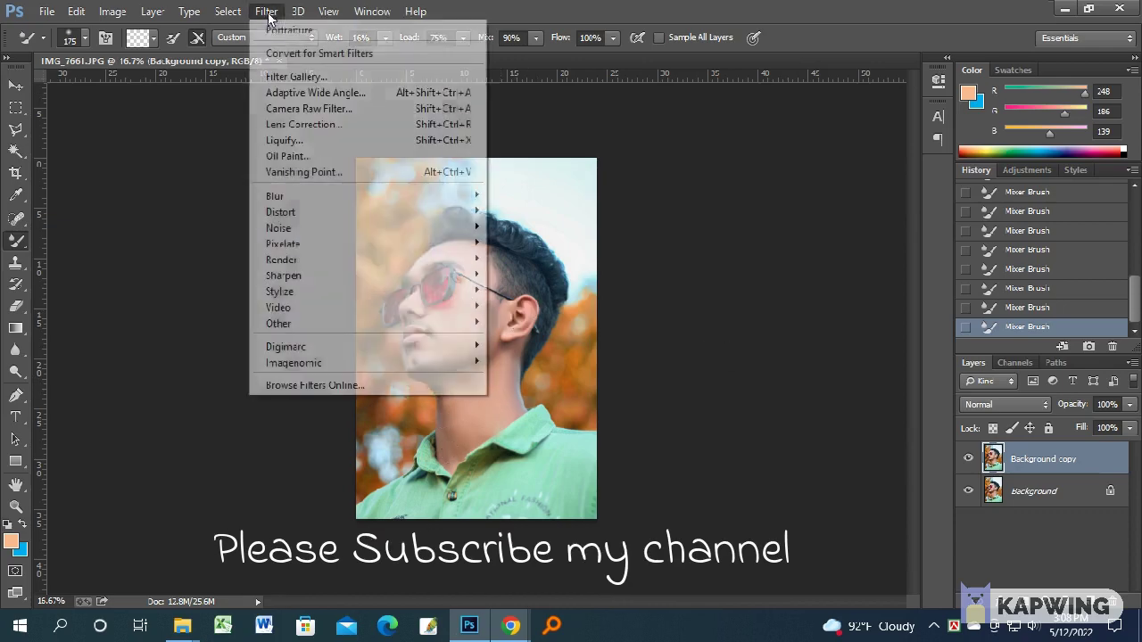
{"action": "left_click", "coordinate": [307, 109]}
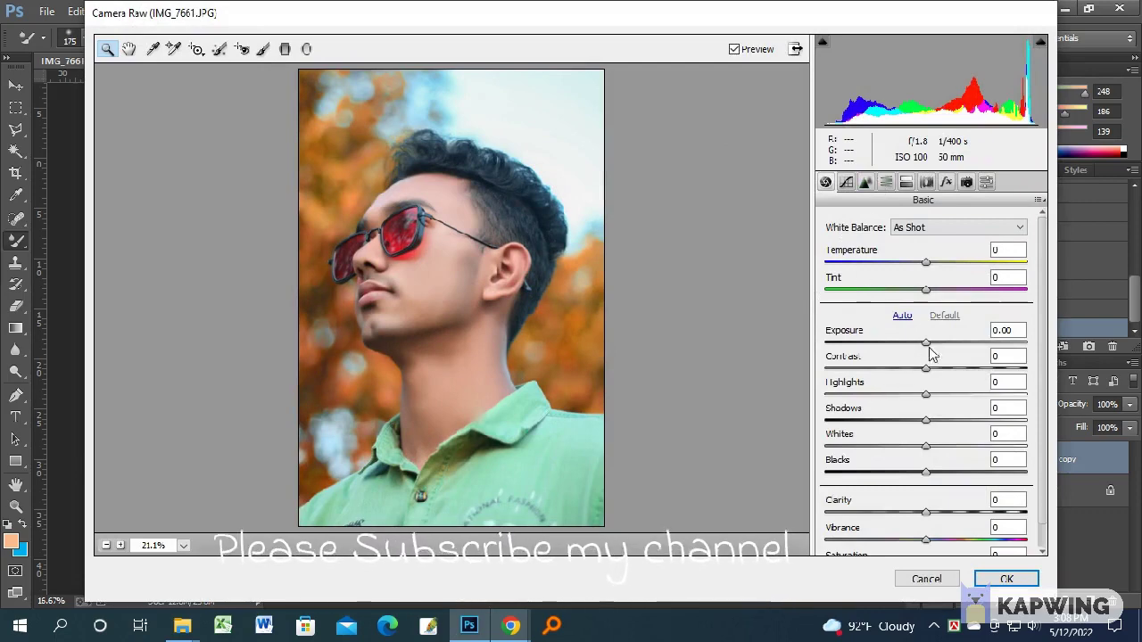
{"action": "left_click_drag", "start_coordinate": [928, 373], "coordinate": [935, 378]}
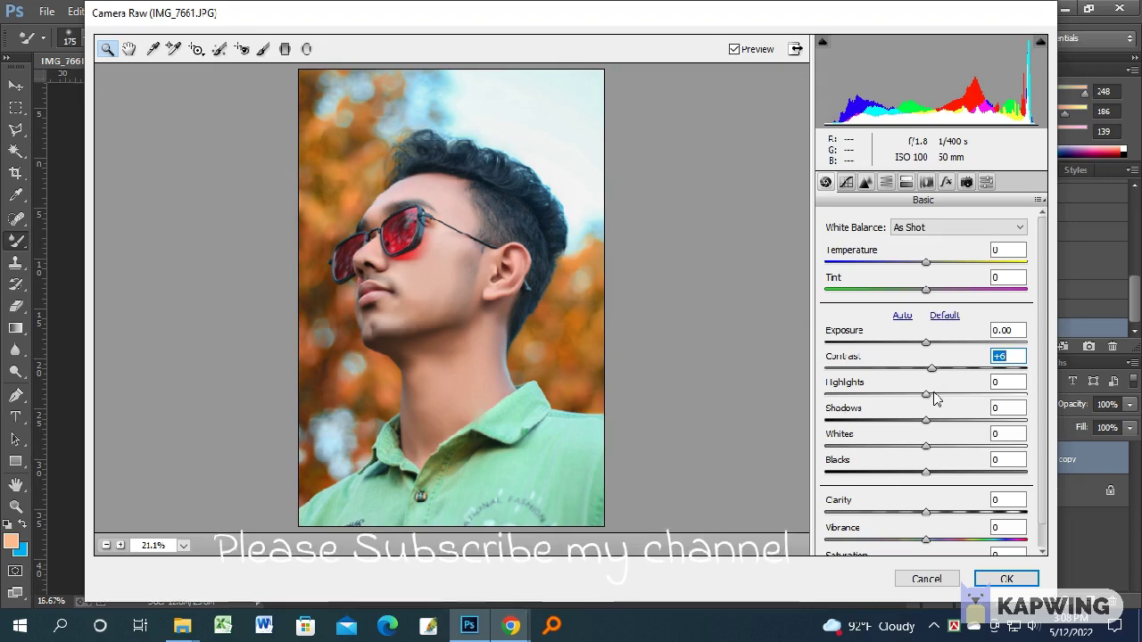
{"action": "left_click", "coordinate": [937, 394]}
{"action": "left_click", "coordinate": [925, 395]}
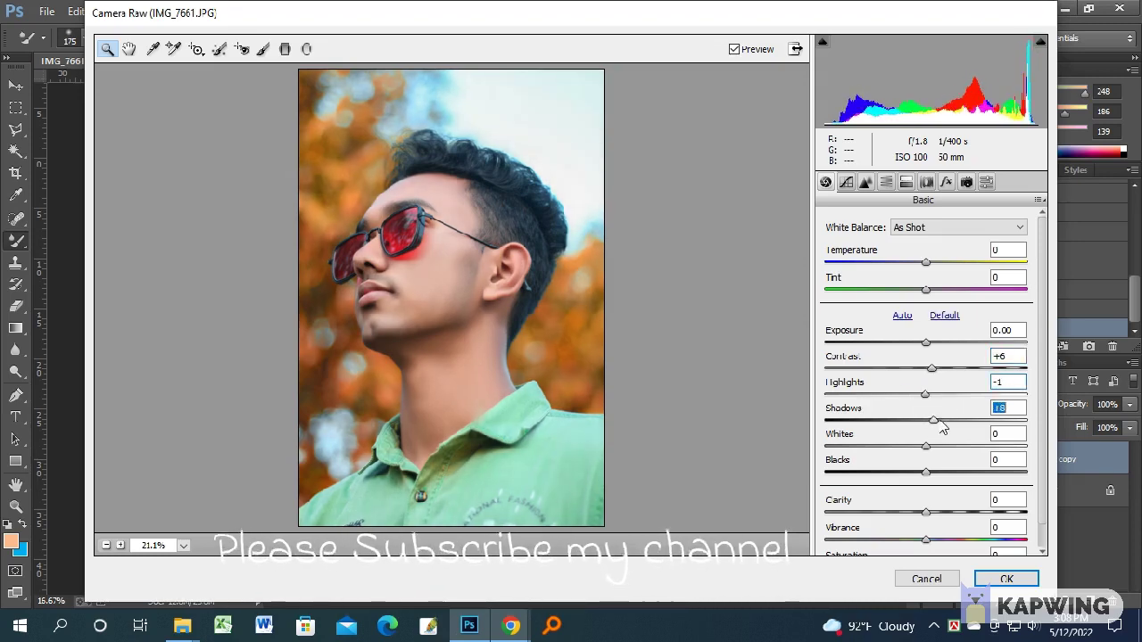
{"action": "left_click_drag", "start_coordinate": [926, 420], "coordinate": [950, 421]}
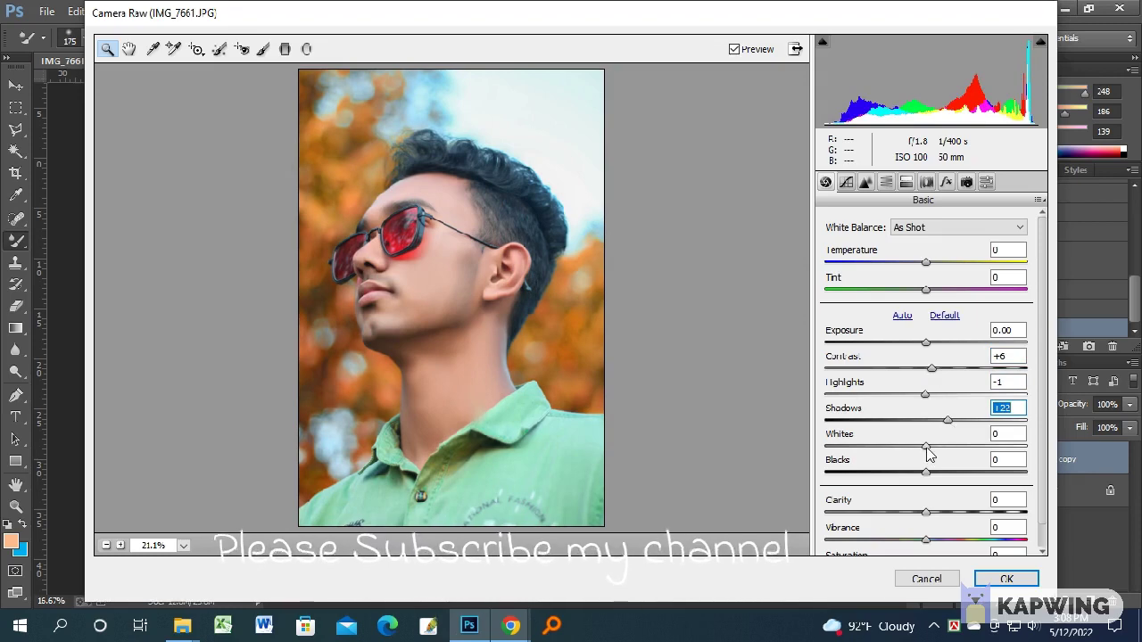
{"action": "left_click", "coordinate": [929, 515]}
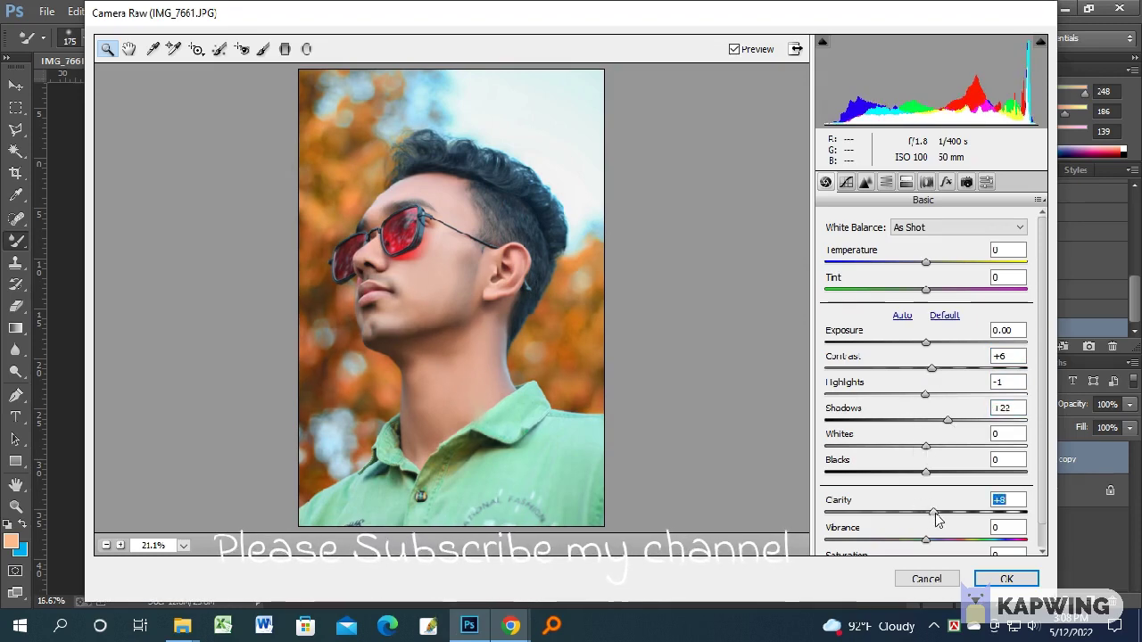
{"action": "left_click", "coordinate": [846, 182]}
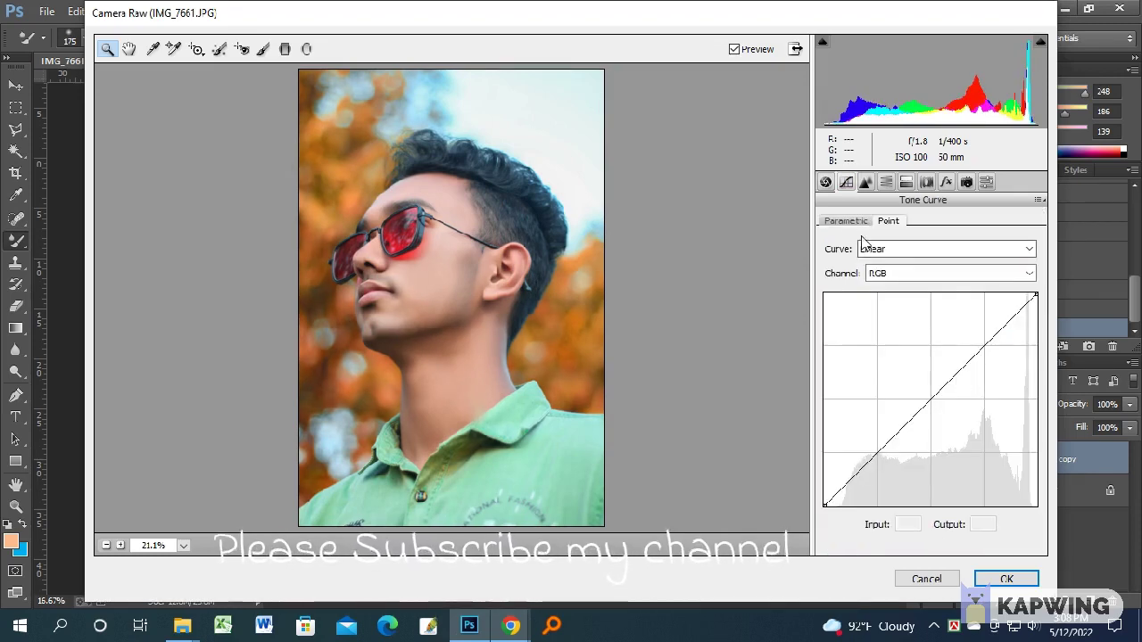
Raise the parametric tone curve Highlights to +3.
{"action": "left_click", "coordinate": [846, 220]}
{"action": "left_click_drag", "start_coordinate": [926, 487], "coordinate": [936, 498]}
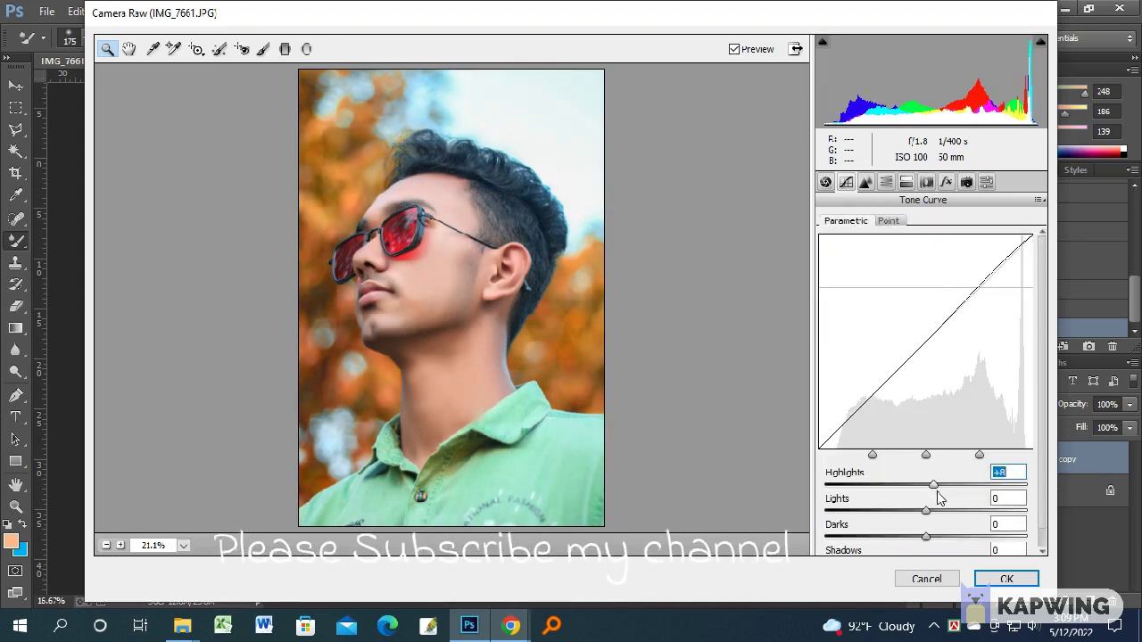
{"action": "left_click_drag", "start_coordinate": [937, 498], "coordinate": [932, 504]}
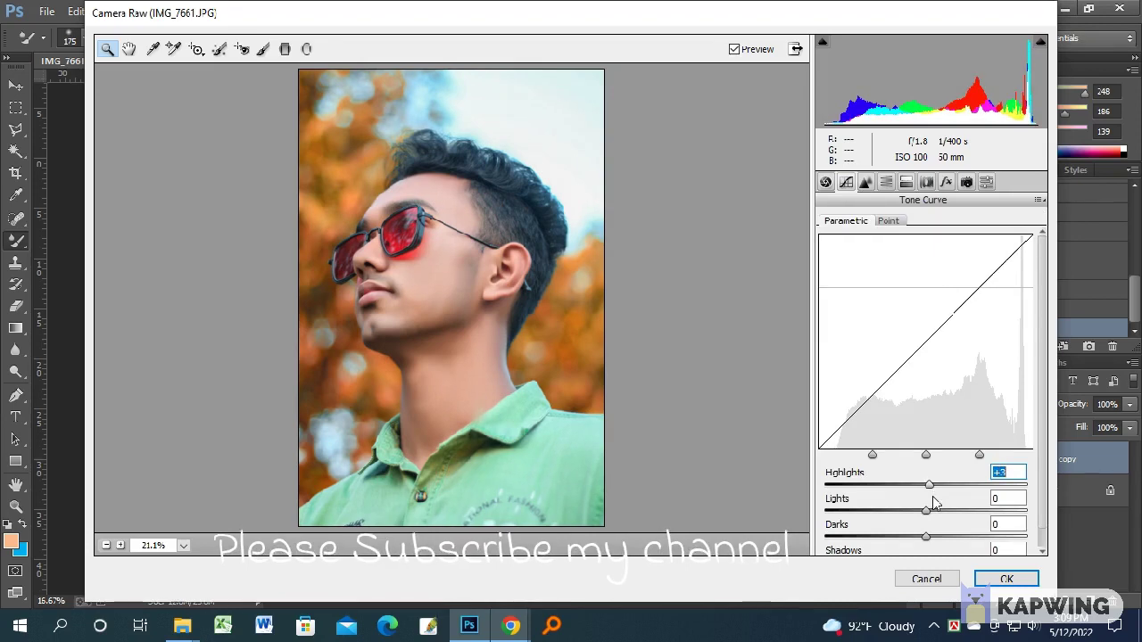
{"action": "left_click", "coordinate": [886, 182]}
Set Oranges saturation to +2 and apply the Camera Raw Filter.
{"action": "left_click", "coordinate": [871, 246]}
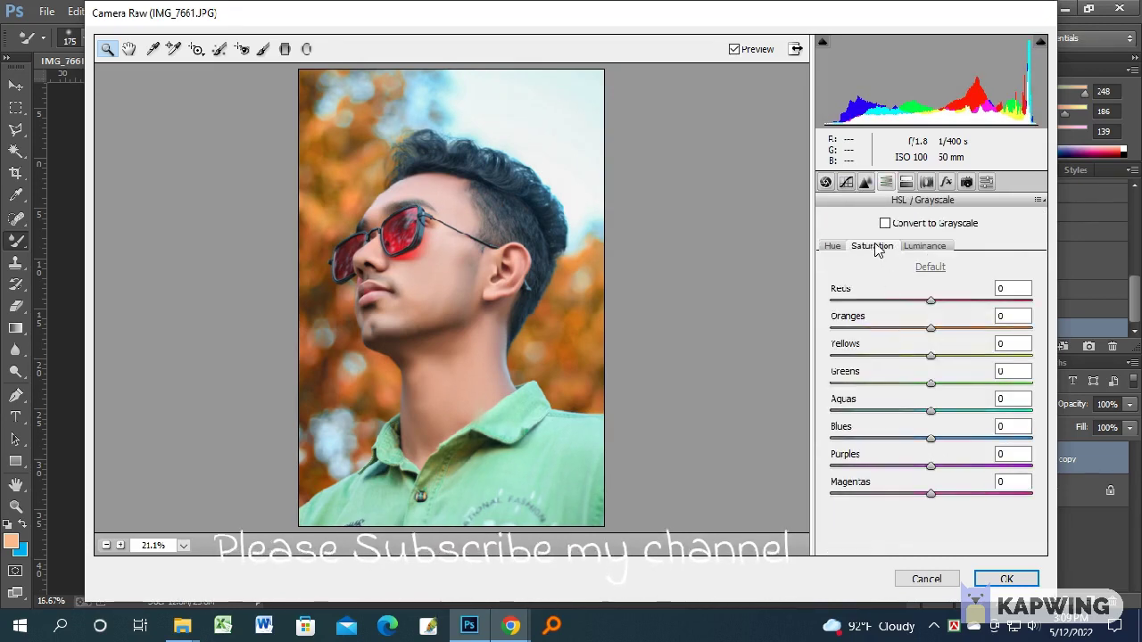
{"action": "left_click_drag", "start_coordinate": [930, 328], "coordinate": [933, 332]}
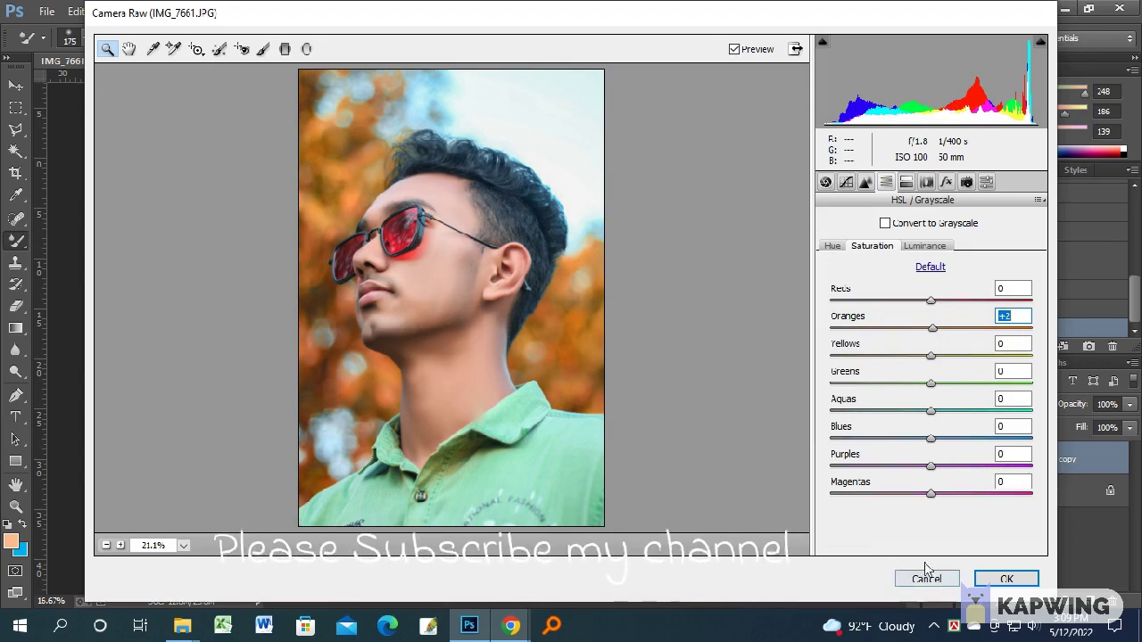
{"action": "left_click", "coordinate": [1006, 579]}
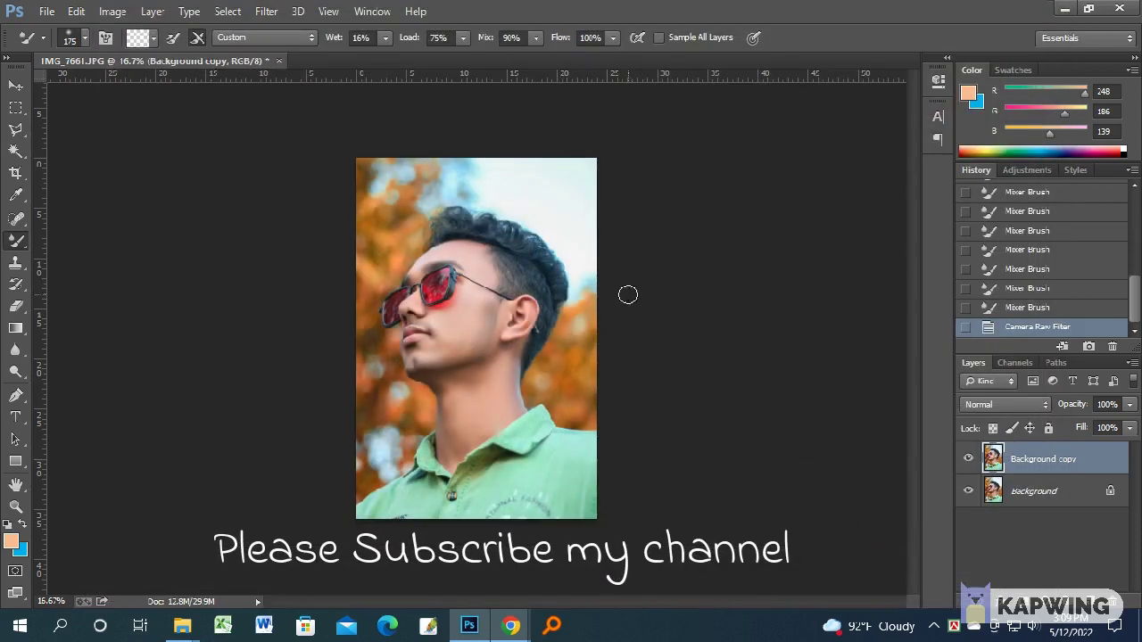
Duplicate Background copy, apply a 1.1 px High Pass, and set it to Overlay.
{"action": "left_click", "coordinate": [268, 12]}
{"action": "left_click", "coordinate": [924, 419]}
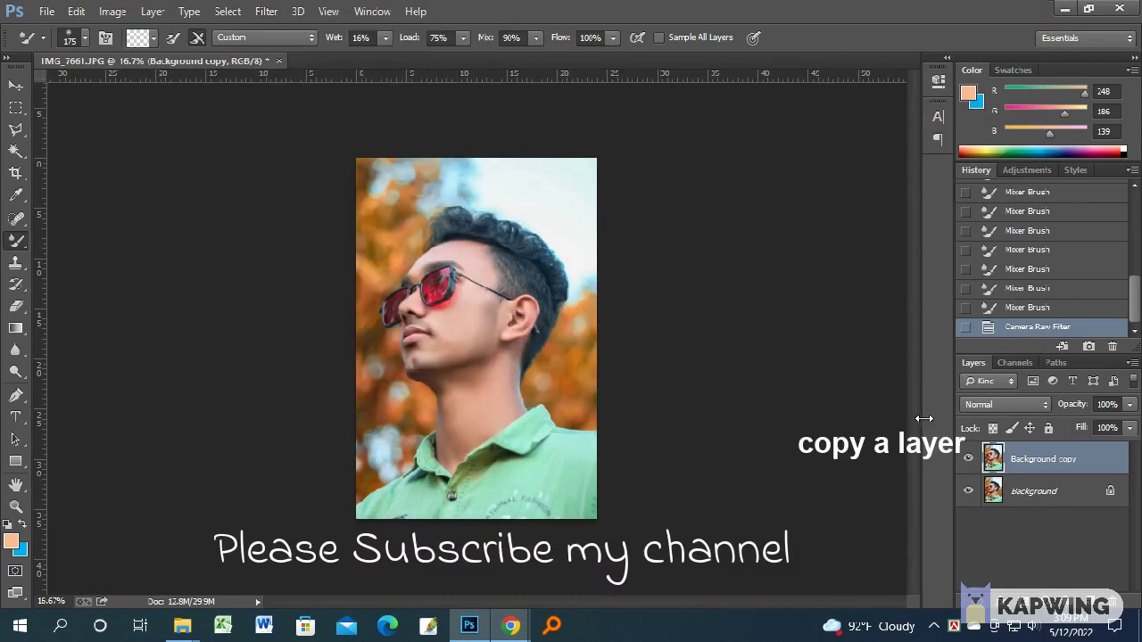
{"action": "left_click_drag", "start_coordinate": [1059, 466], "coordinate": [1094, 591]}
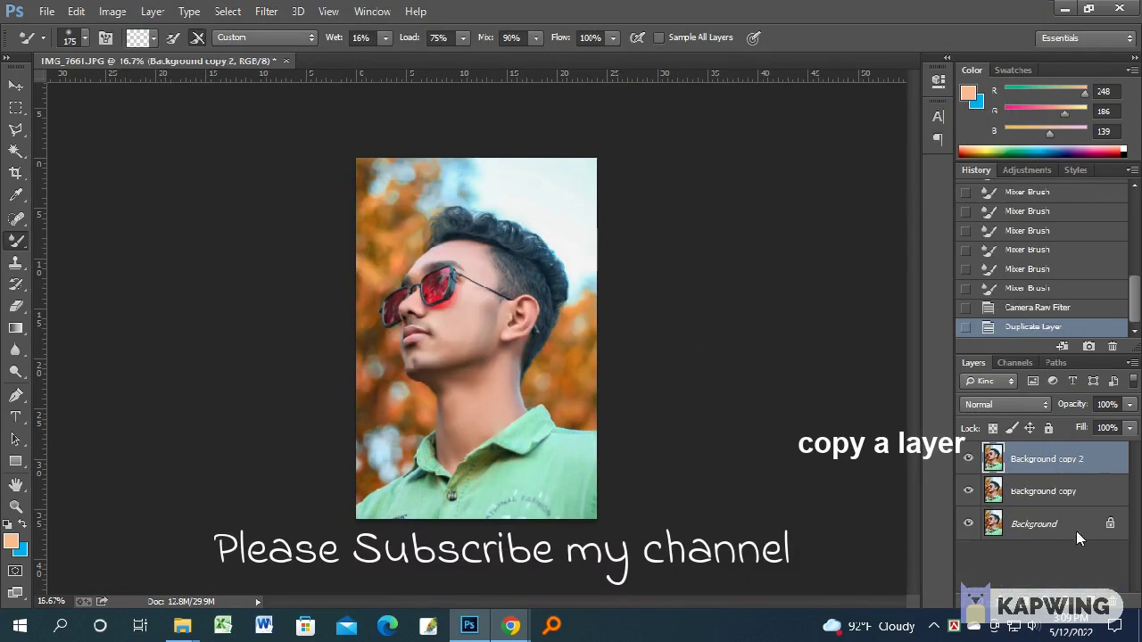
{"action": "left_click", "coordinate": [266, 11]}
{"action": "mouse_move", "coordinate": [278, 323]}
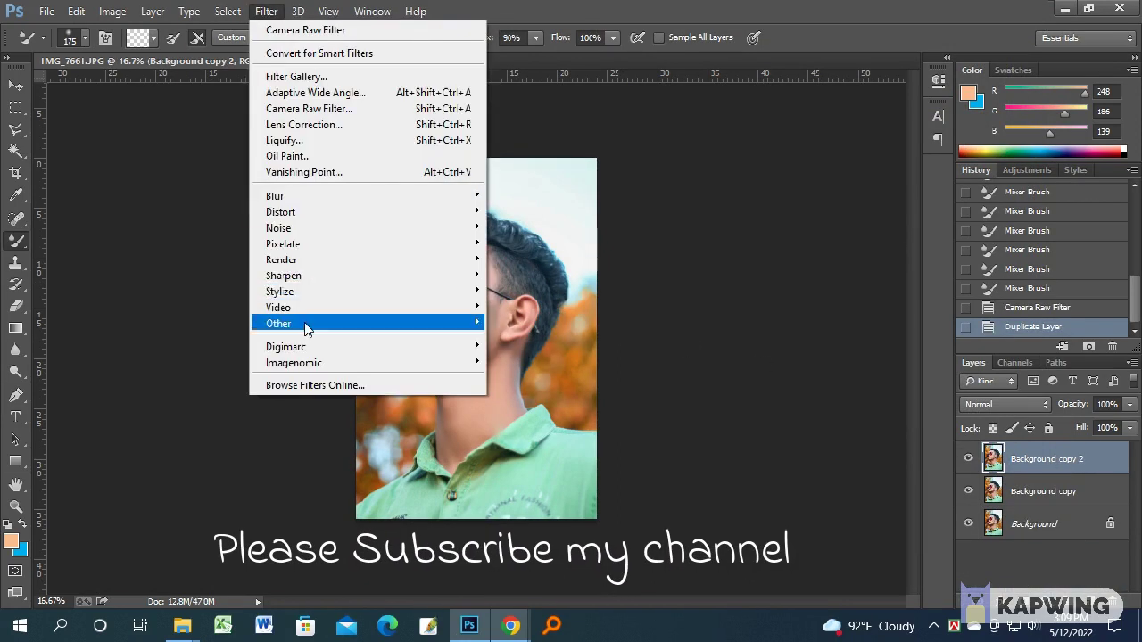
{"action": "left_click", "coordinate": [524, 338]}
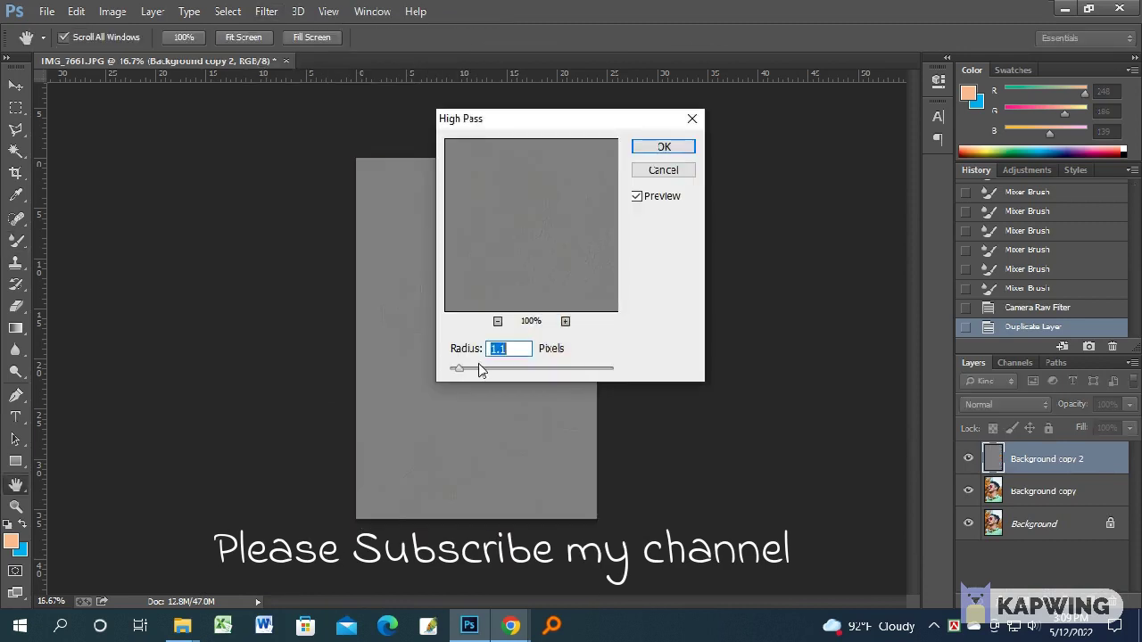
{"action": "left_click", "coordinate": [662, 147]}
{"action": "left_click", "coordinate": [968, 403]}
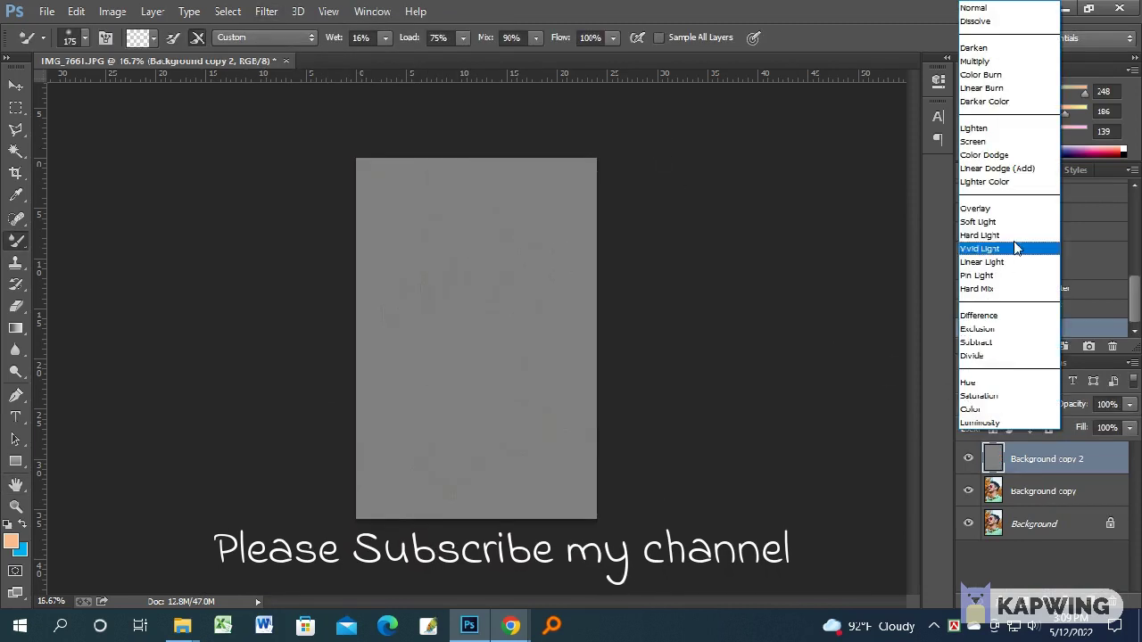
{"action": "left_click", "coordinate": [1001, 201]}
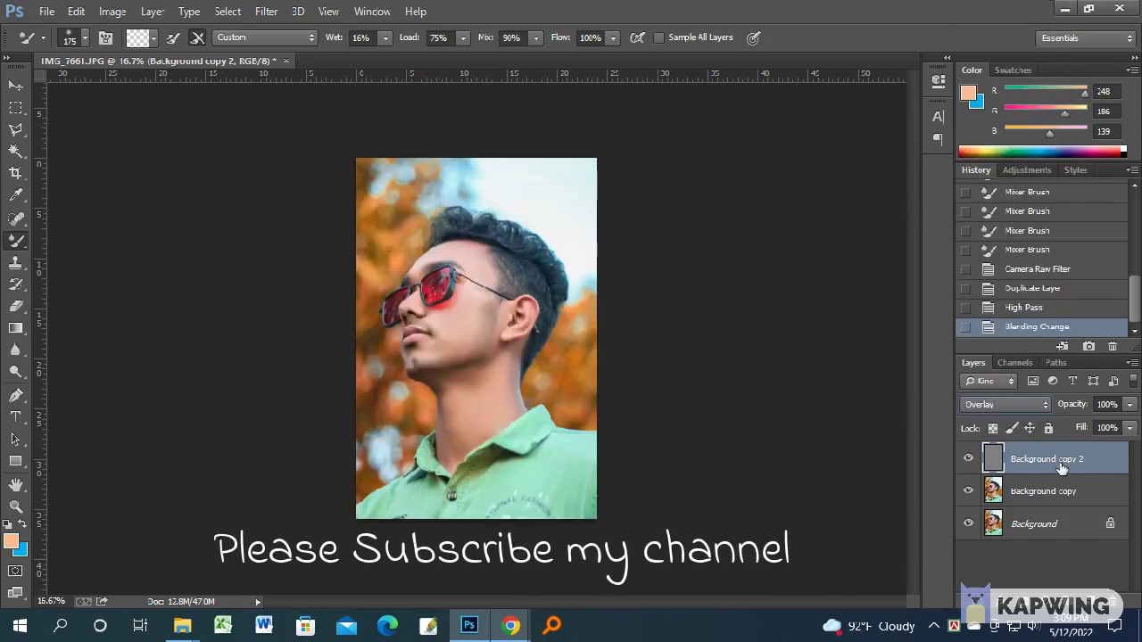
{"action": "key", "text": "ctrl+e"}
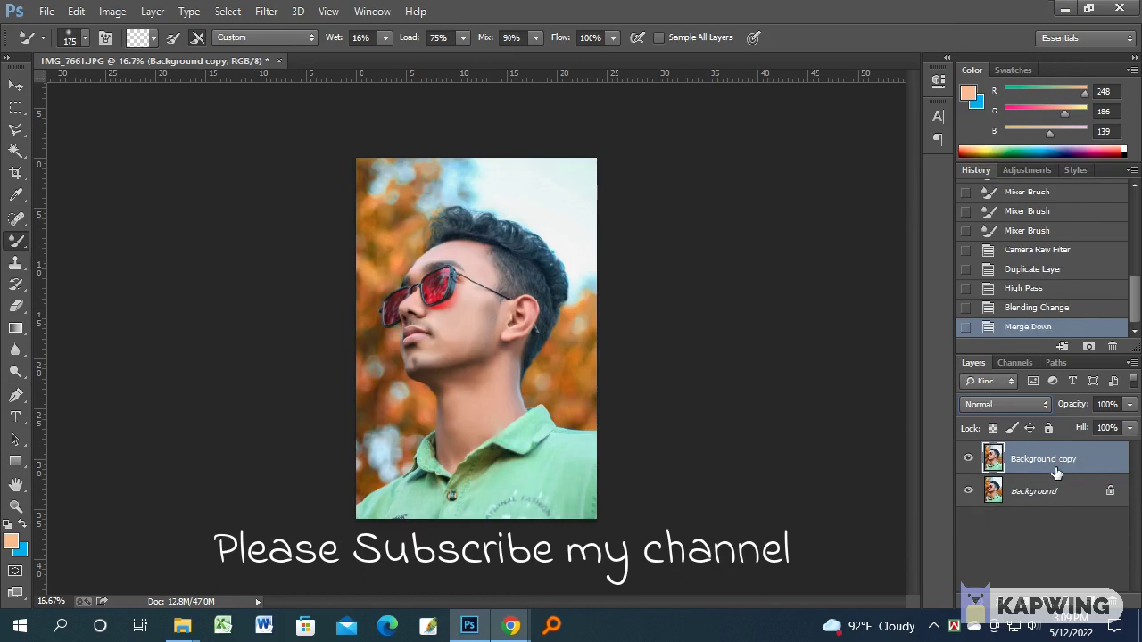
{"action": "left_click", "coordinate": [968, 459]}
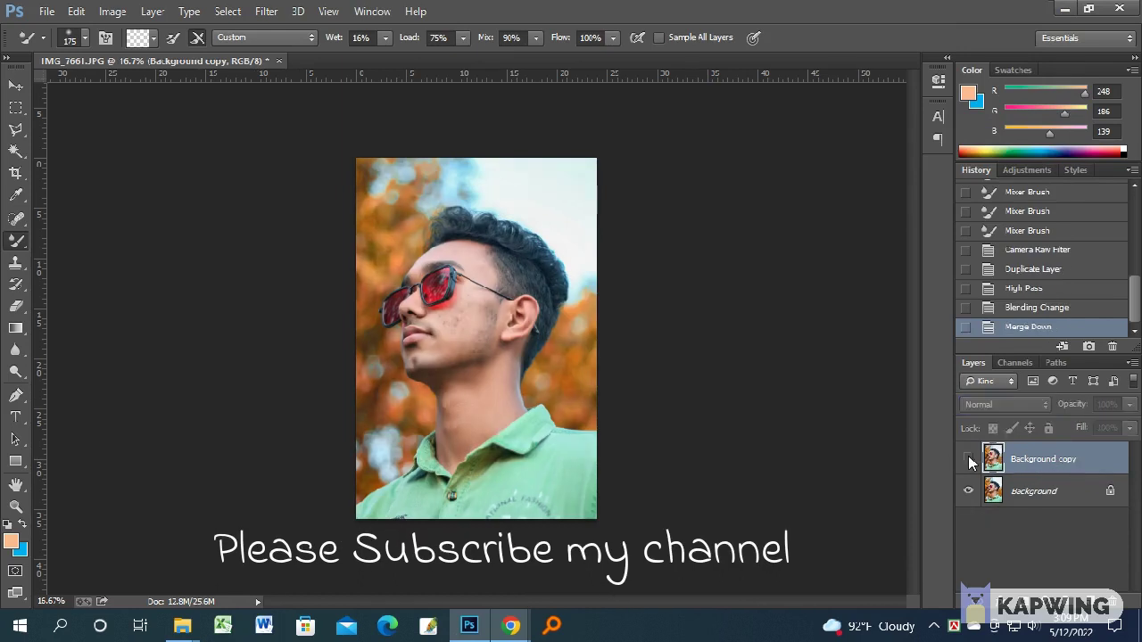
{"action": "left_click", "coordinate": [968, 458]}
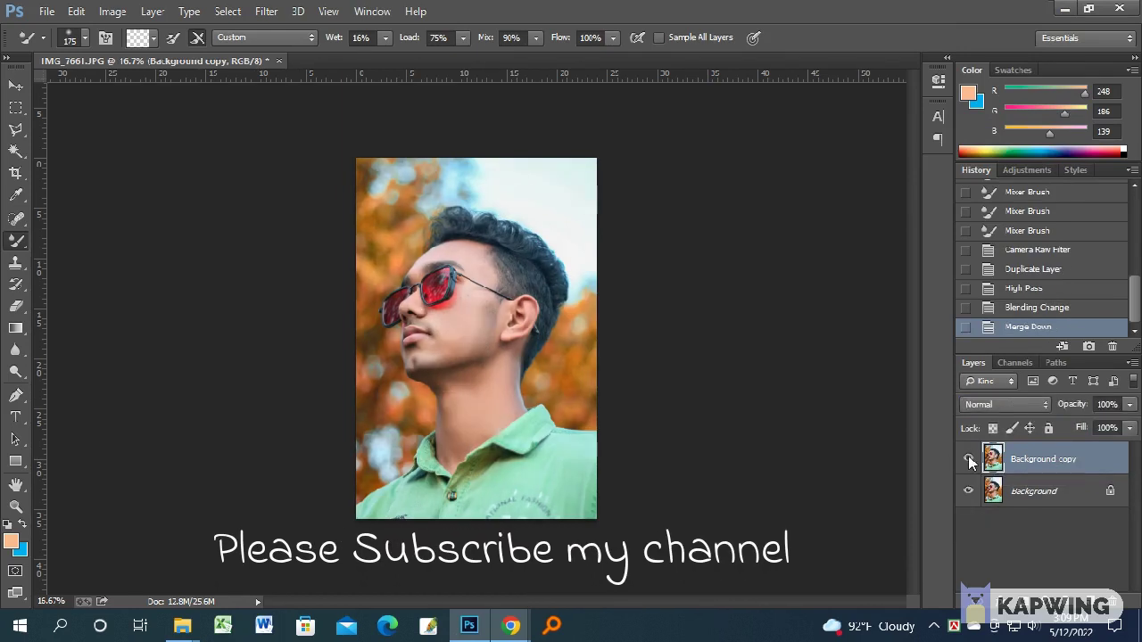
{"action": "left_click", "coordinate": [968, 459]}
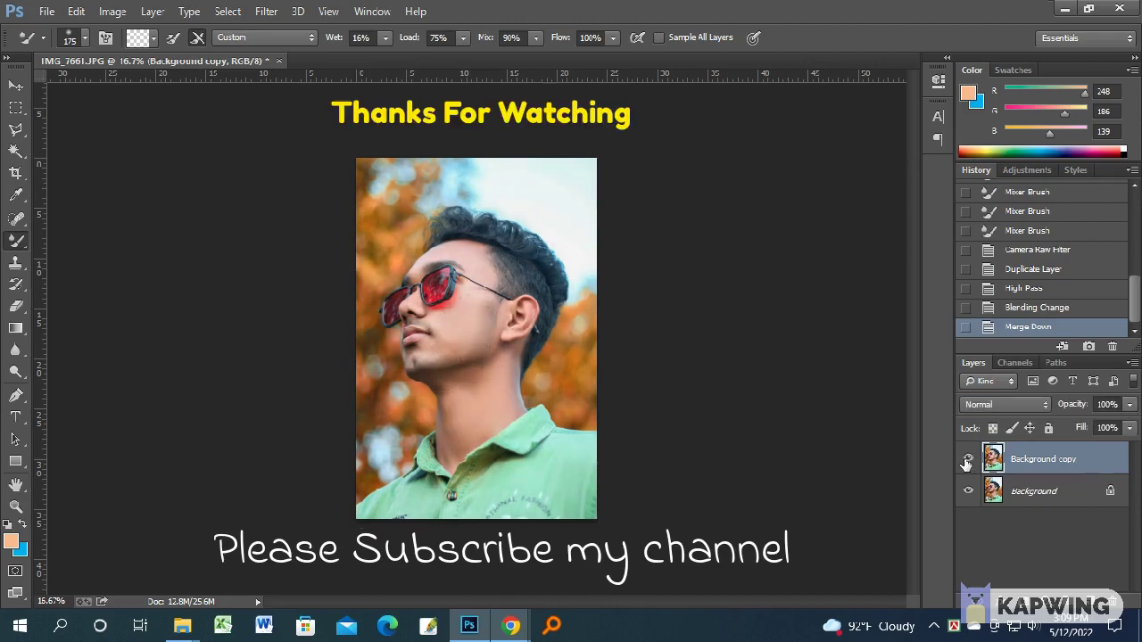